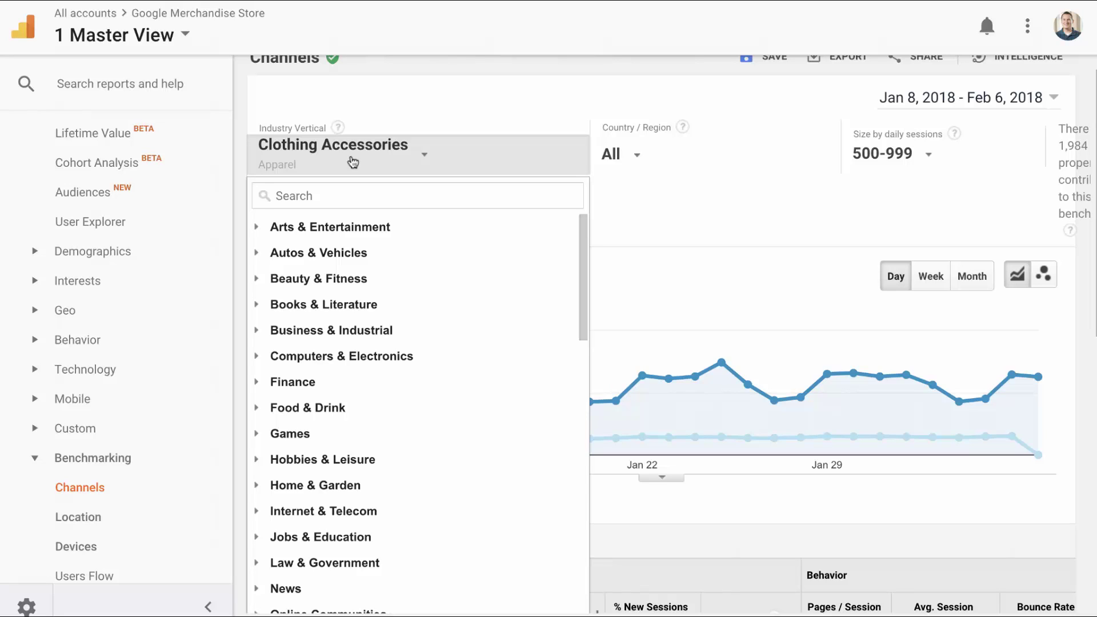
# Step: Dismiss the Industry Vertical list and check the size ranges and Country/Region list without changing them
pyautogui.click(714, 196)
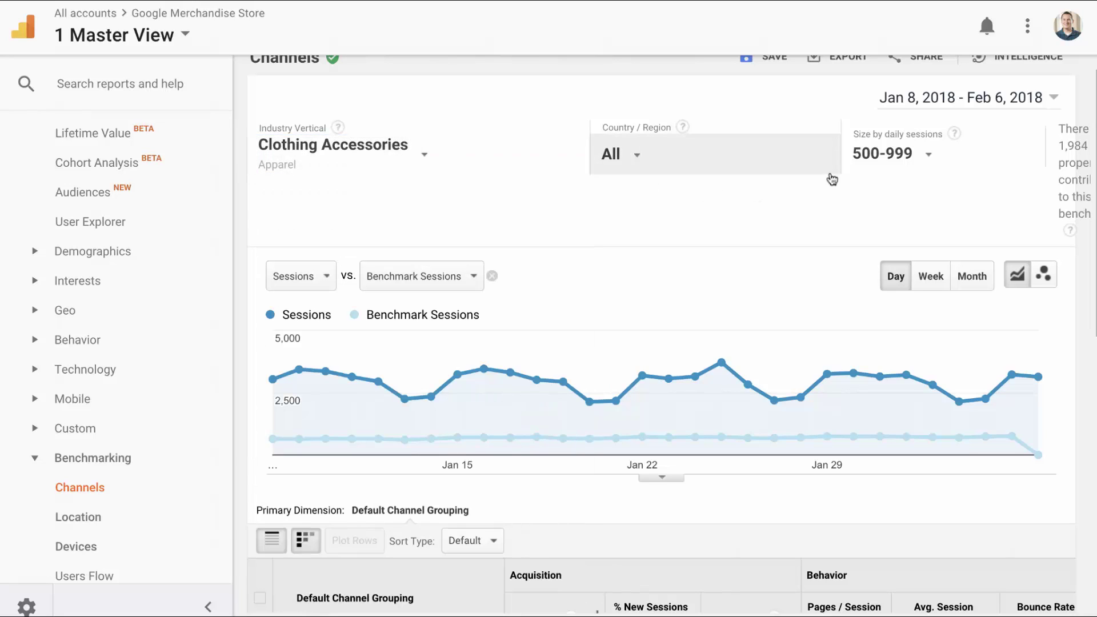
pyautogui.click(877, 159)
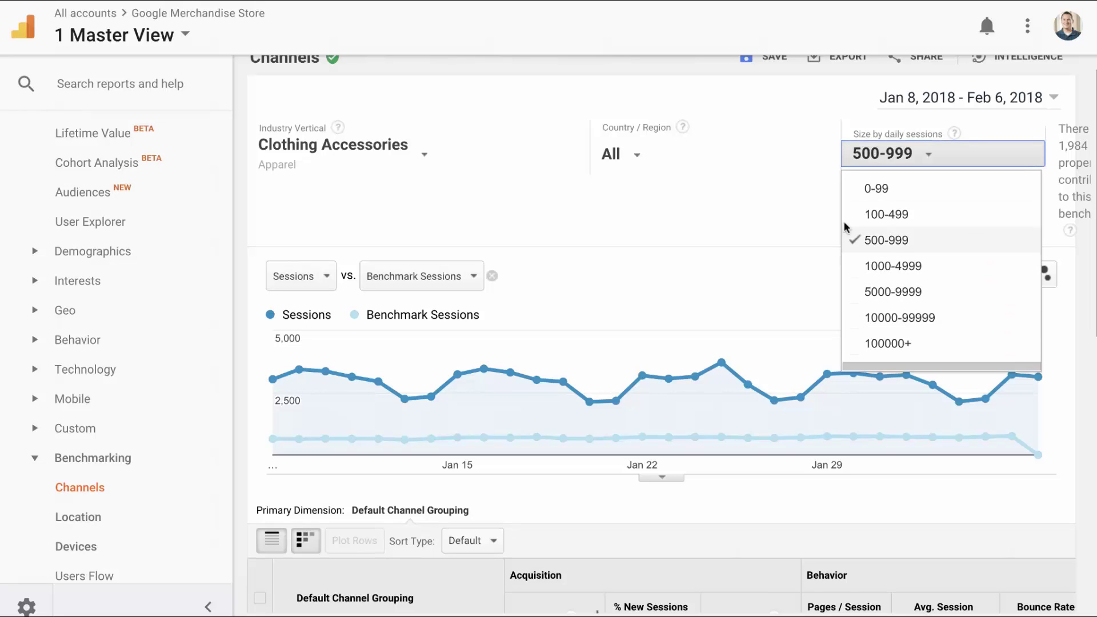
pyautogui.click(642, 166)
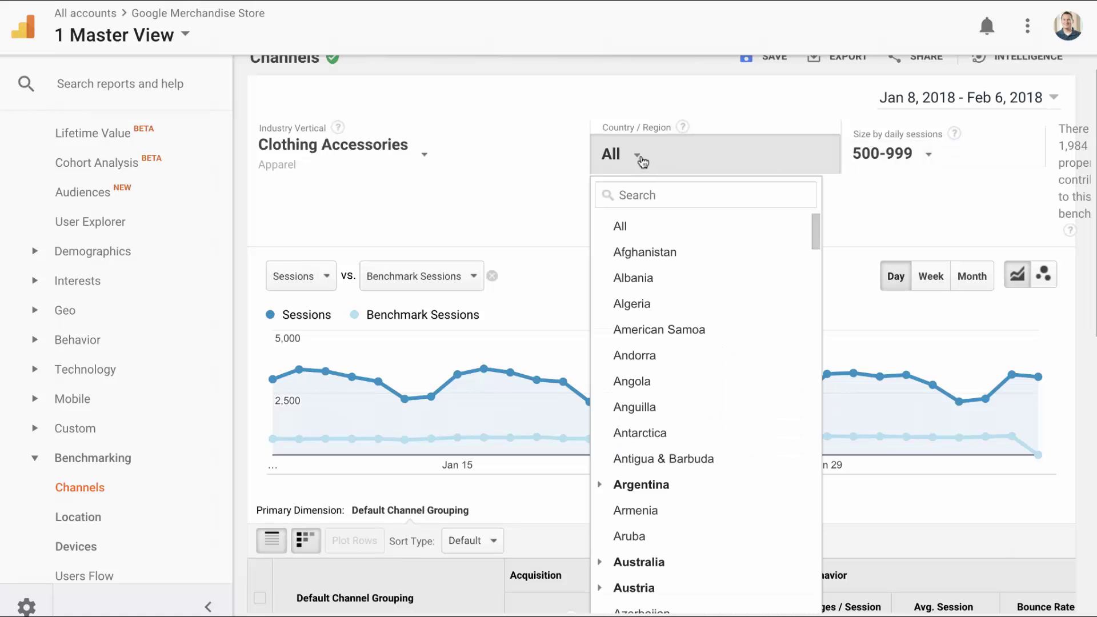
pyautogui.click(640, 157)
pyautogui.click(640, 157)
# Step: Scroll through the Clothing Accessories channel comparison table and back up
pyautogui.scroll(-2, 565, 391)
pyautogui.click(560, 390)
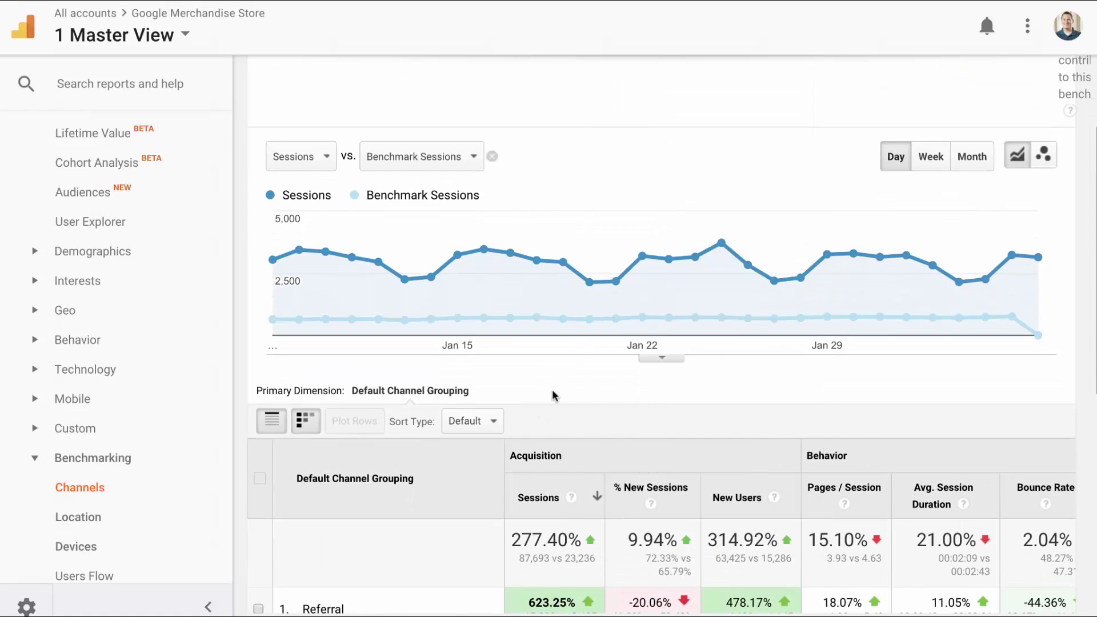
pyautogui.scroll(-4, 552, 396)
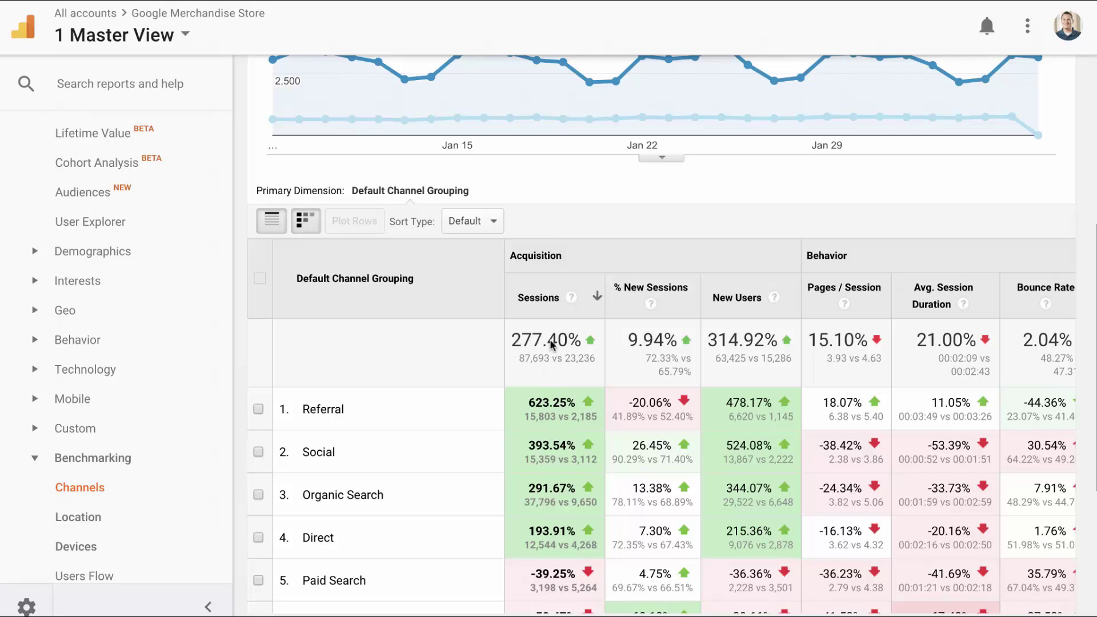
pyautogui.scroll(5, 550, 354)
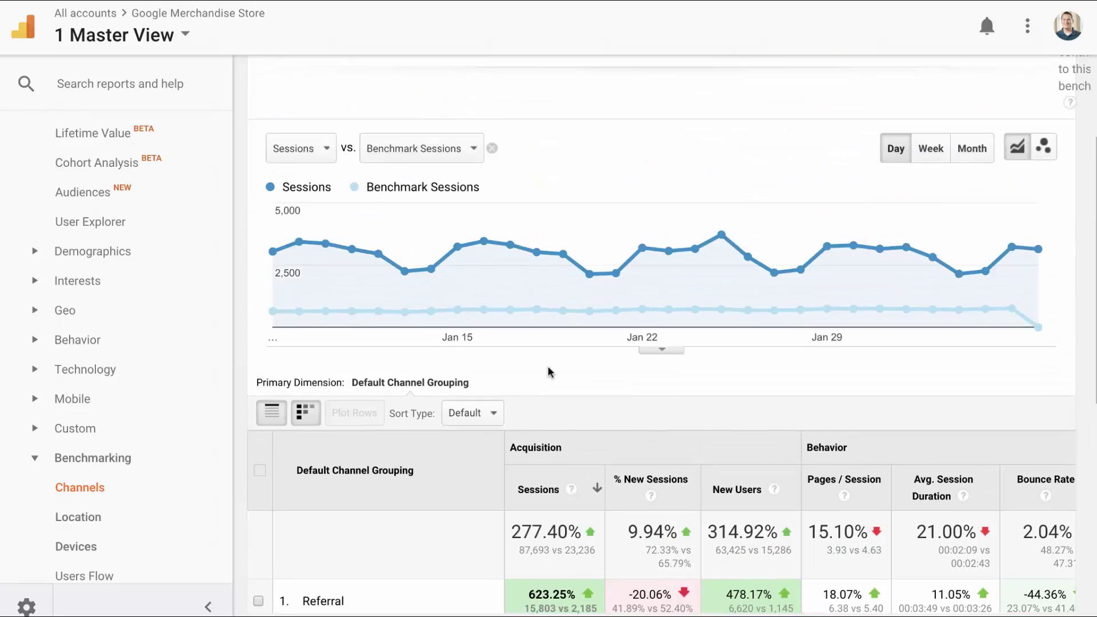
pyautogui.scroll(2, 547, 366)
# Step: Set Size by daily sessions to 1000-4999 and scroll down to the channel table
pyautogui.click(883, 184)
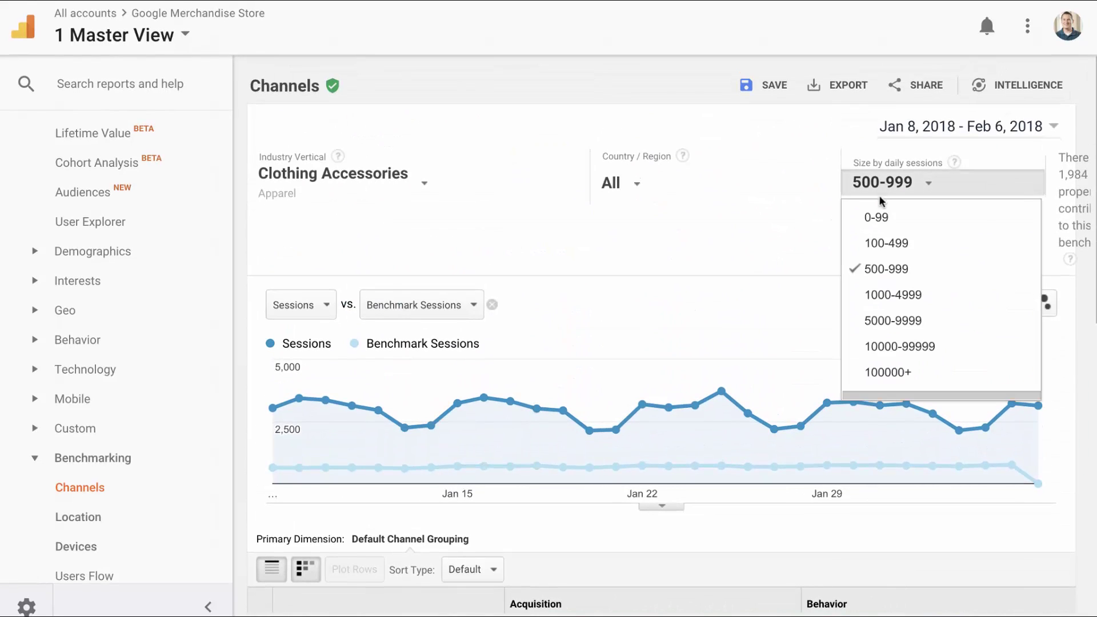
pyautogui.click(874, 296)
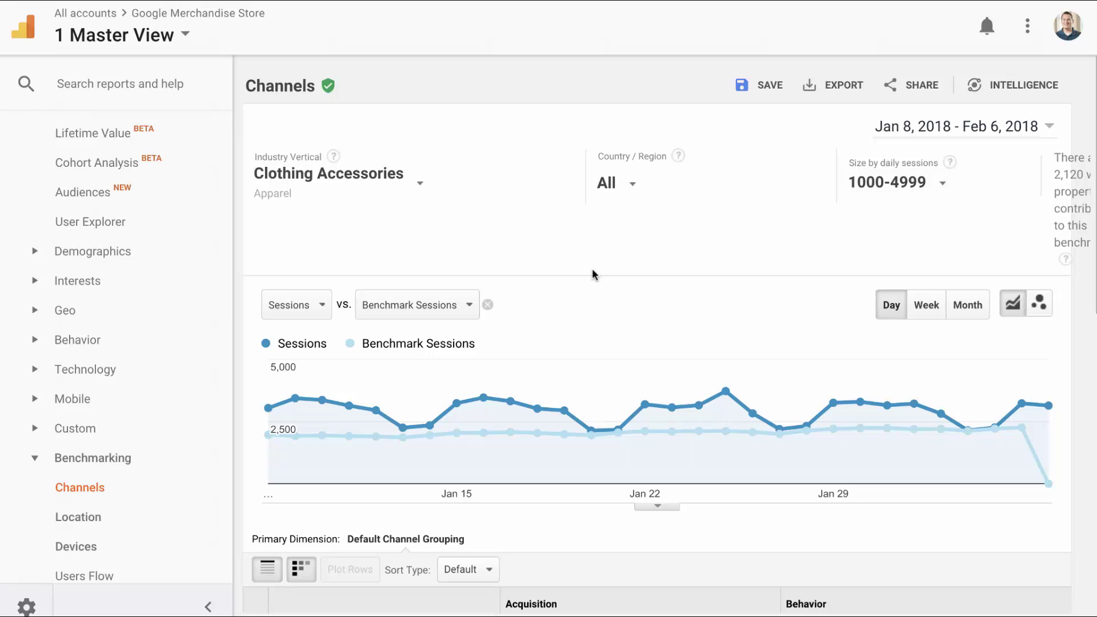
pyautogui.scroll(-7, 592, 268)
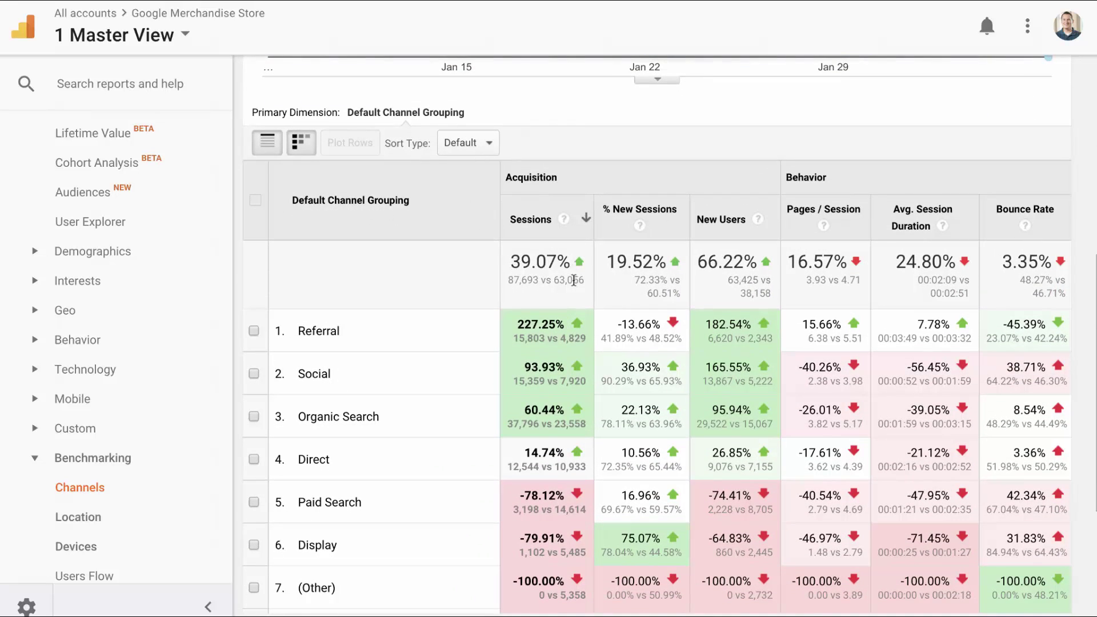
# Step: Scroll through every channel's benchmark rows and columns, then return to the top
pyautogui.scroll(-1, 404, 327)
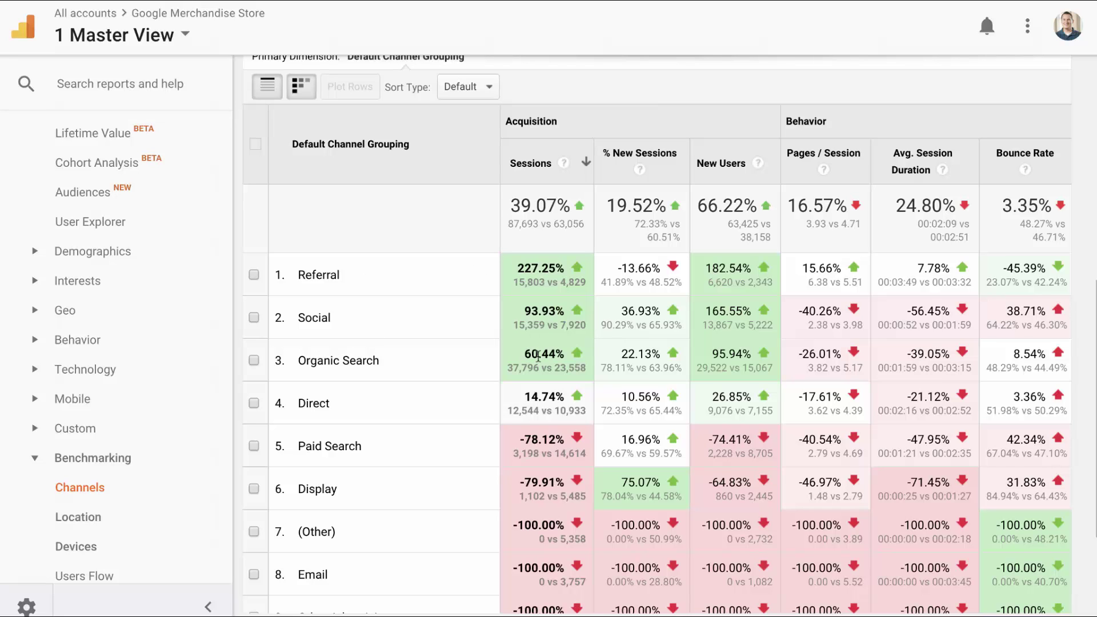
pyautogui.scroll(-3, 538, 357)
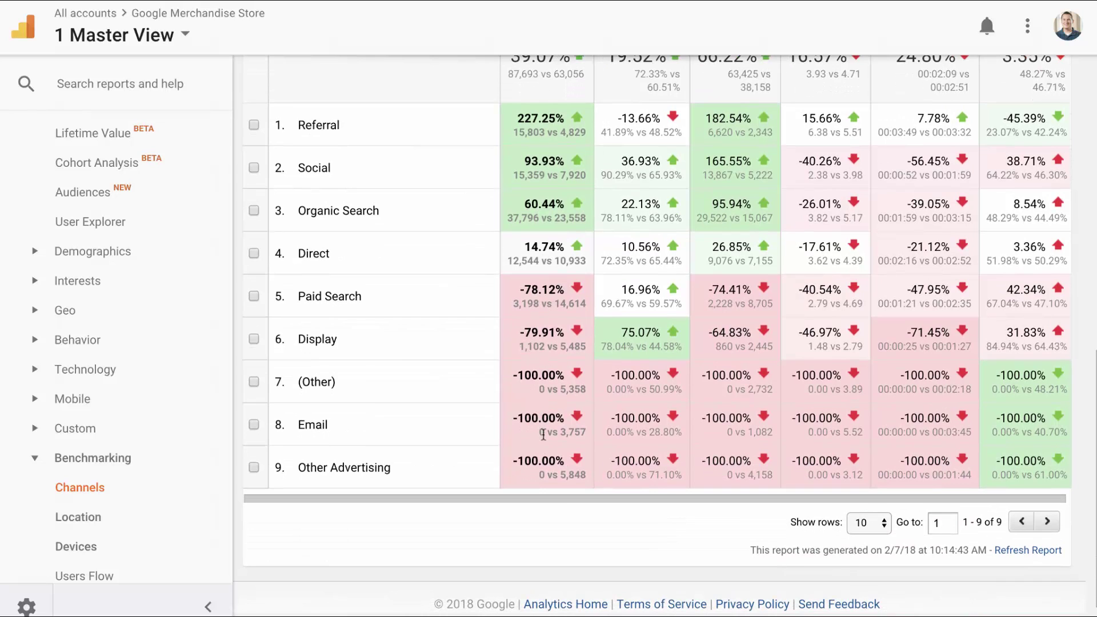
pyautogui.scroll(2, 541, 466)
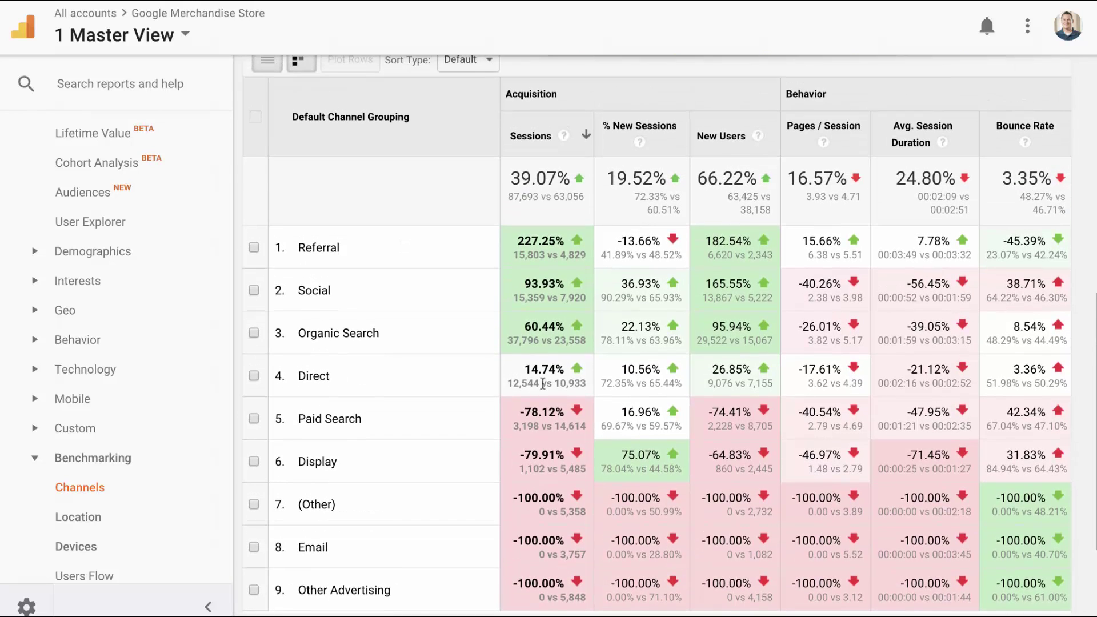
pyautogui.hscroll(2, 578, 389)
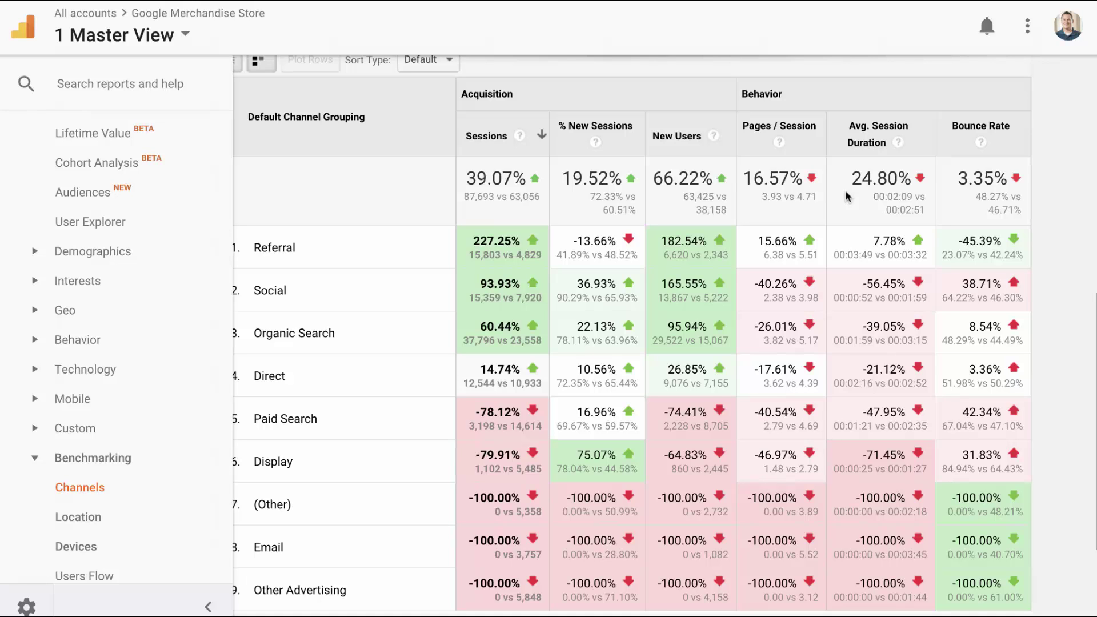
pyautogui.hscroll(-2, 845, 196)
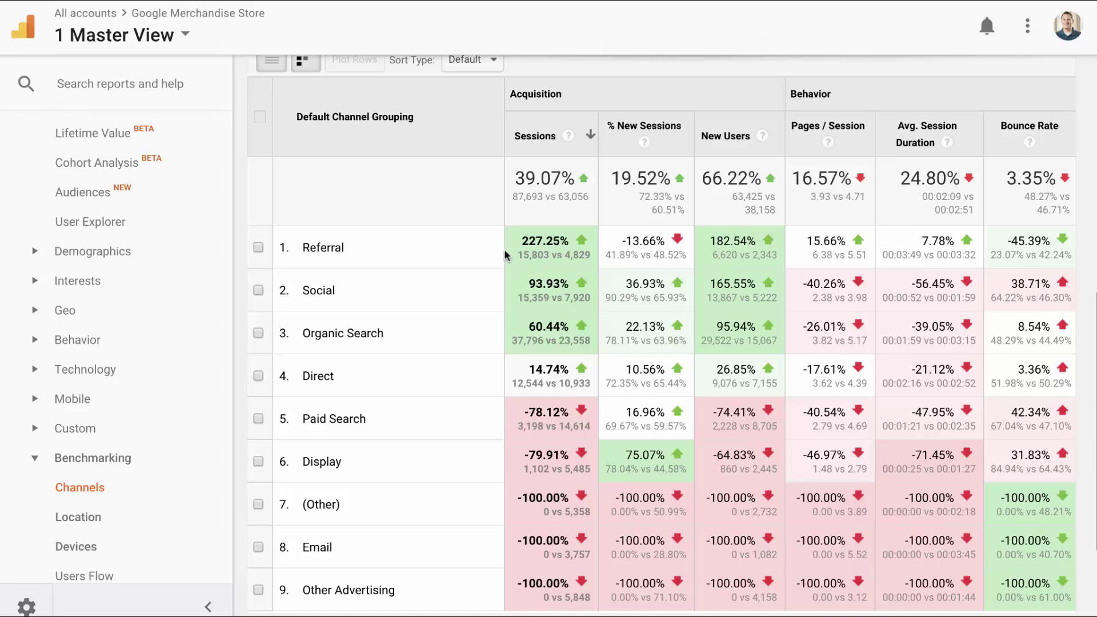
pyautogui.scroll(1, 505, 255)
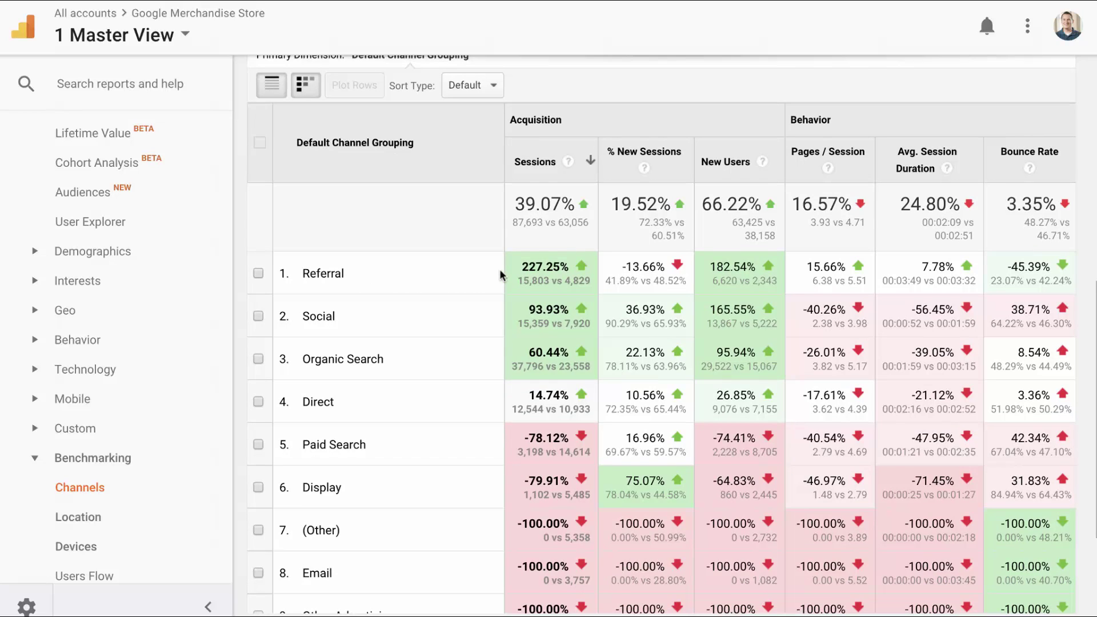
pyautogui.scroll(8, 502, 269)
# Step: Choose Men's Clothing as the industry vertical and scroll down to the channel table
pyautogui.click(369, 193)
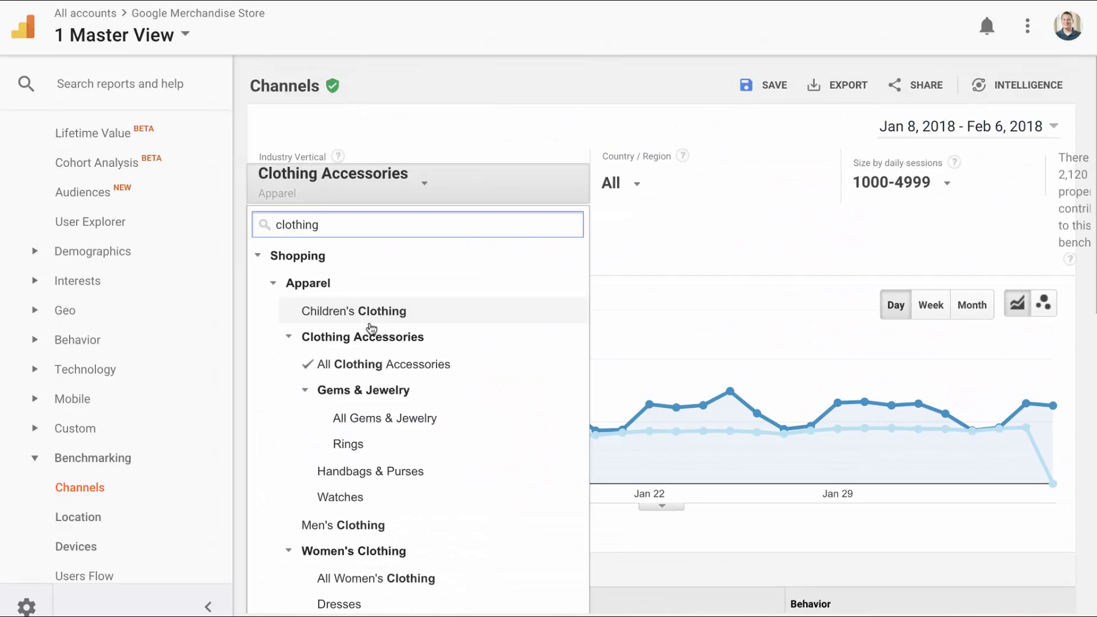
pyautogui.scroll(-2, 377, 293)
pyautogui.scroll(2, 376, 293)
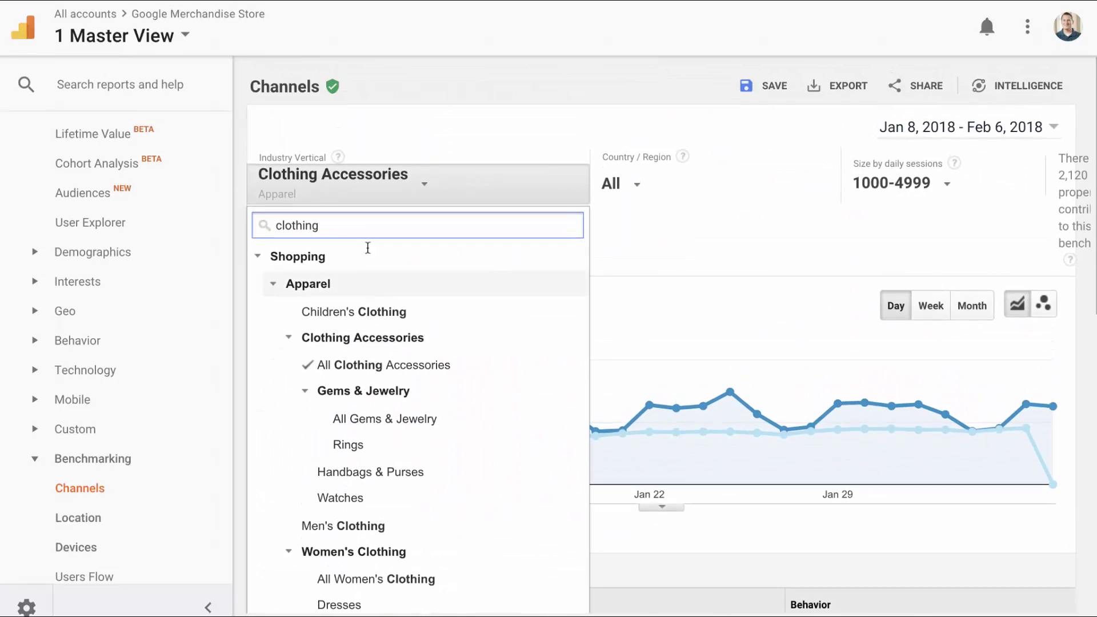
pyautogui.click(355, 526)
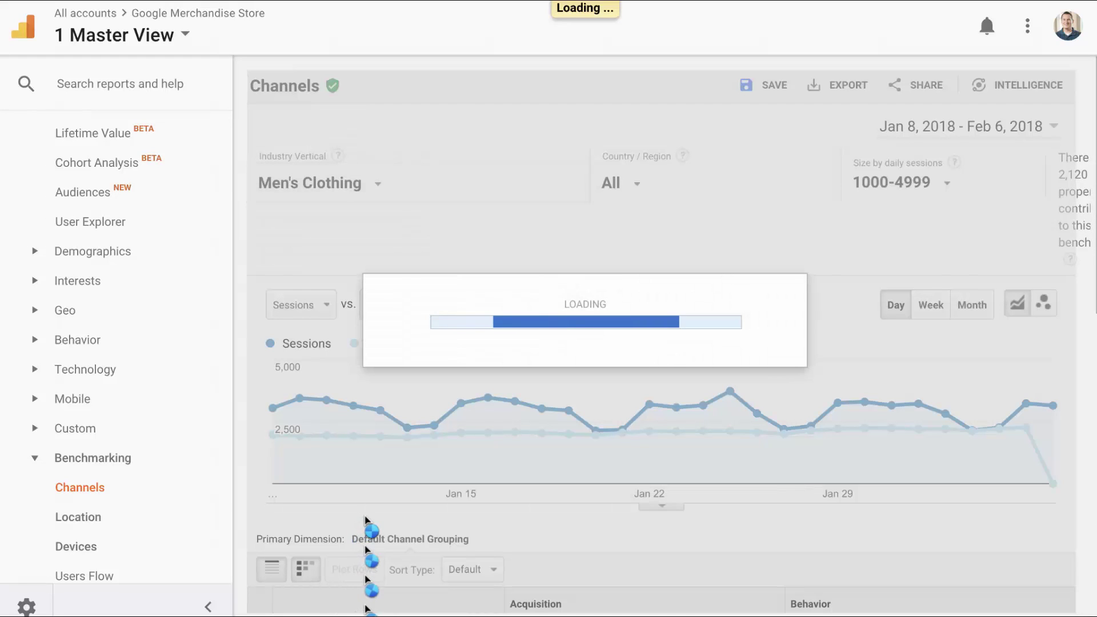
pyautogui.scroll(-7, 365, 517)
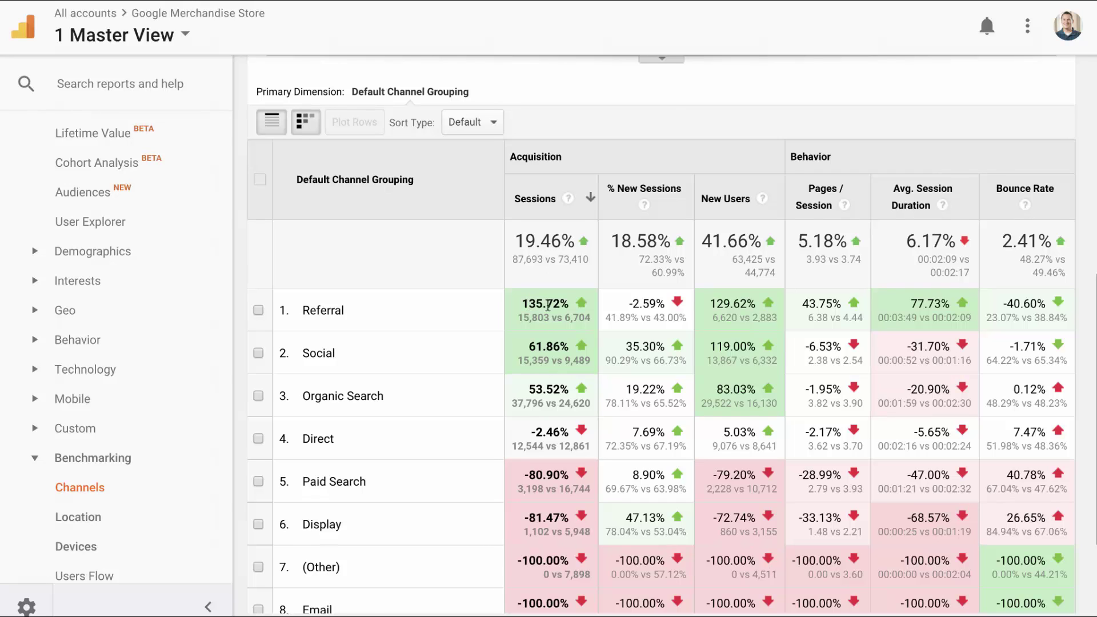
# Step: Scroll through the Men's Clothing channel comparison table and back up
pyautogui.hscroll(1, 547, 306)
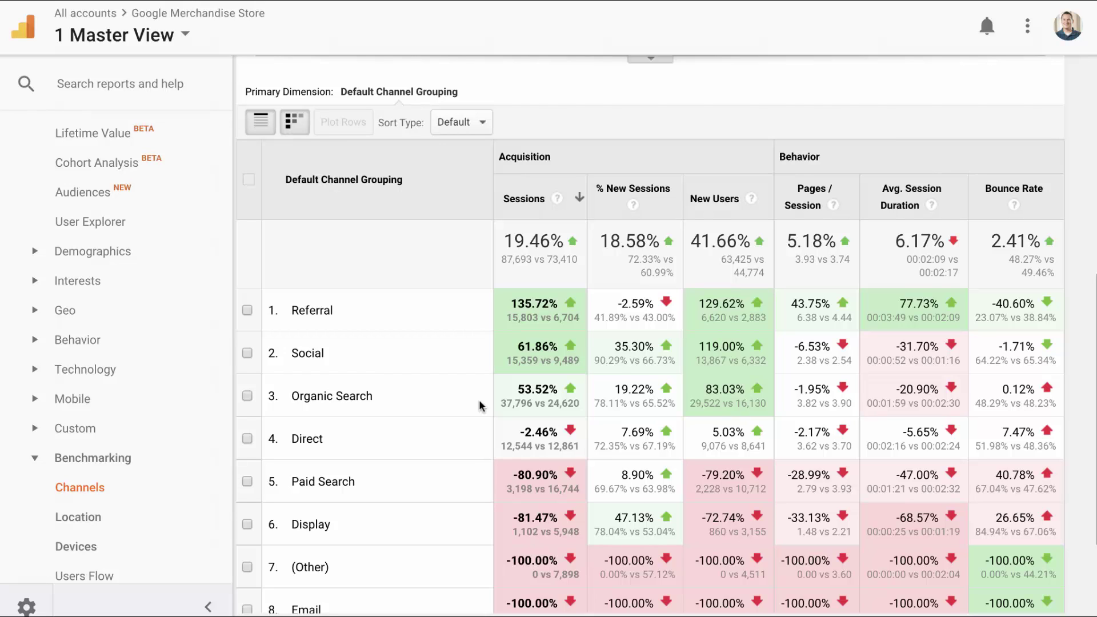
pyautogui.scroll(-1, 469, 408)
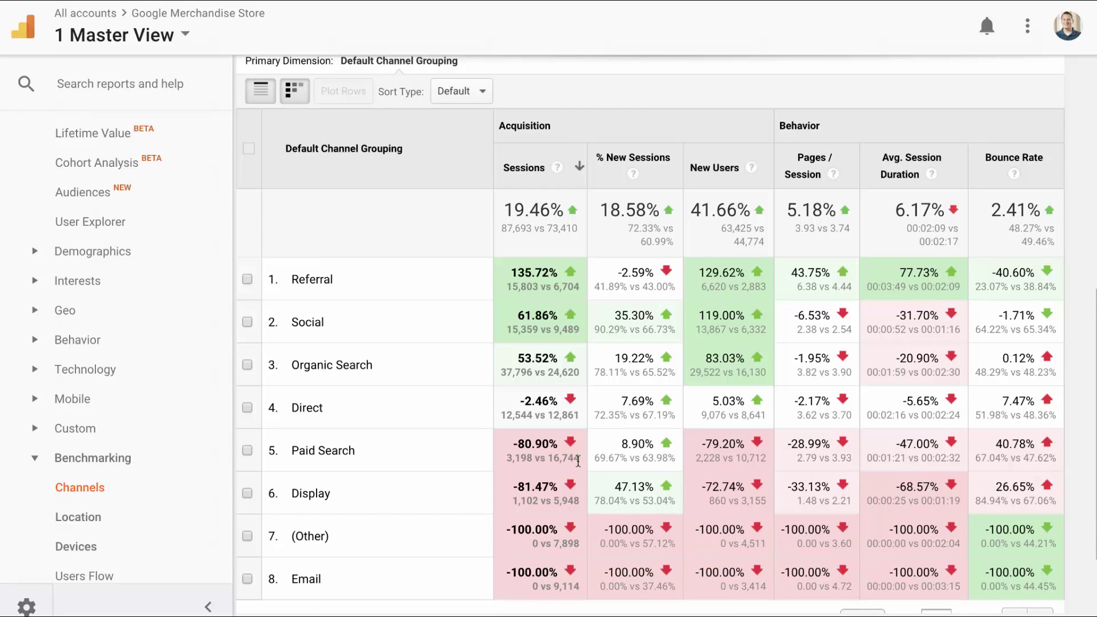
pyautogui.scroll(-2, 483, 447)
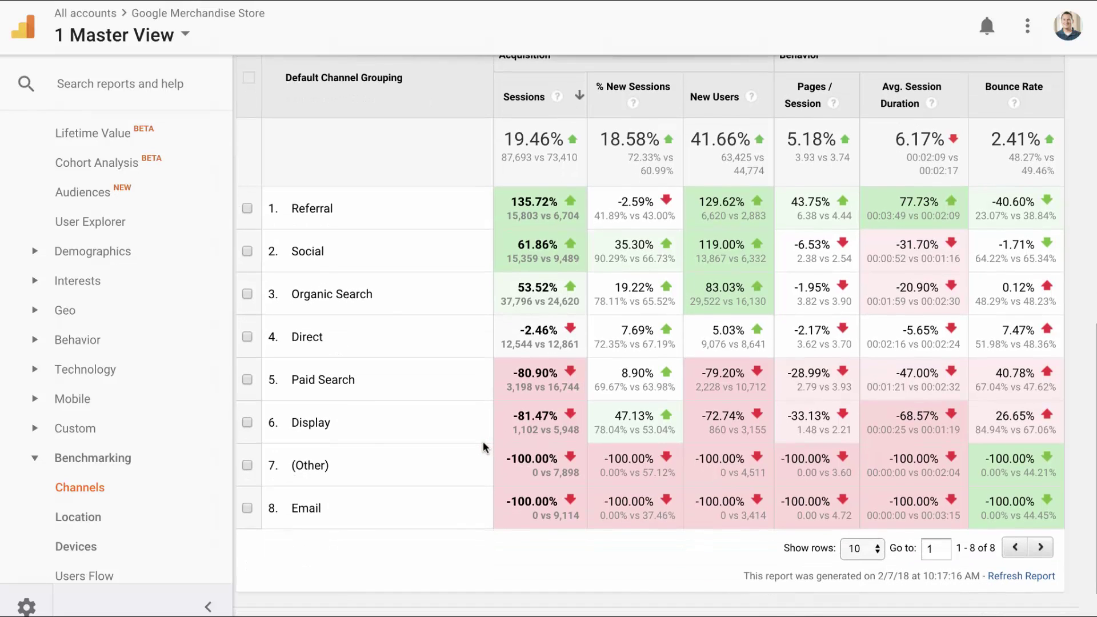
pyautogui.scroll(2, 483, 447)
pyautogui.scroll(10, 482, 447)
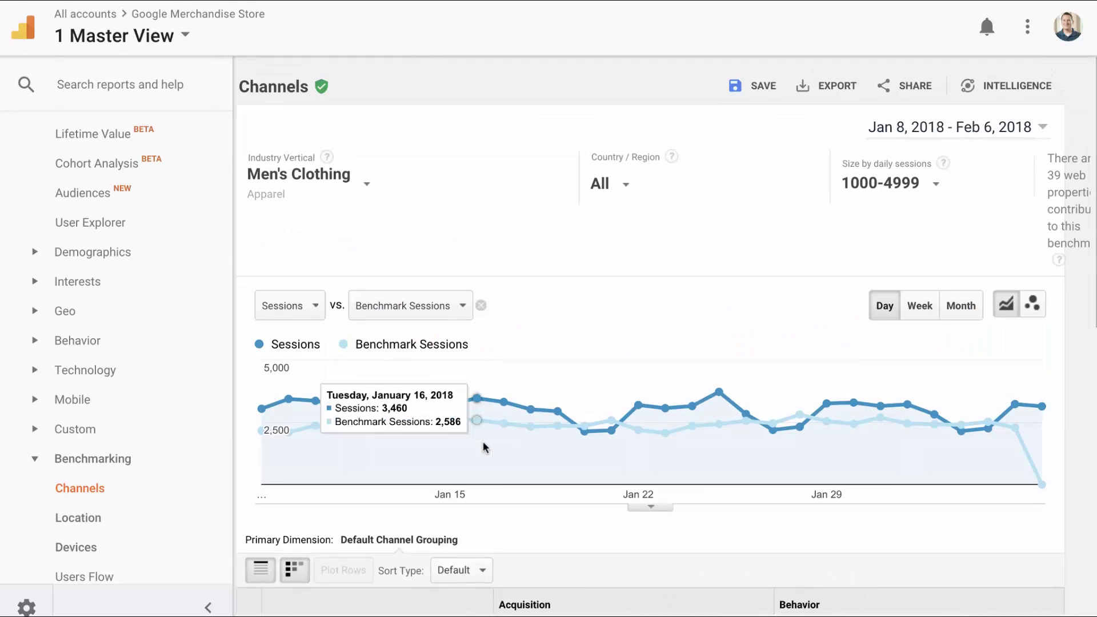
# Step: Change Size by daily sessions to 5000-9999 and check the resulting table
pyautogui.click(908, 191)
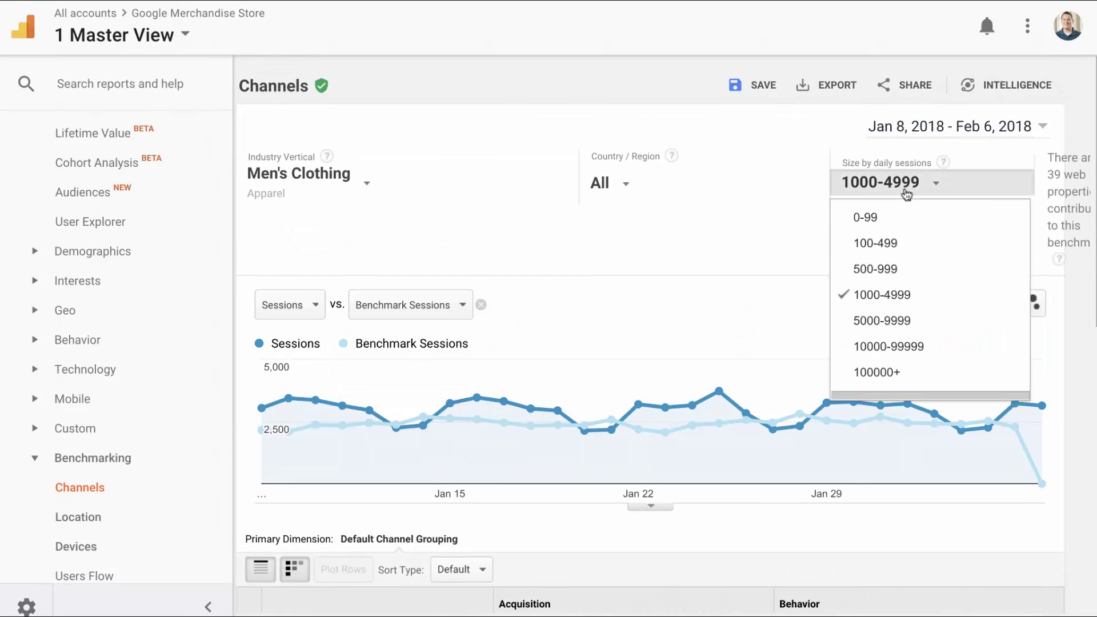
pyautogui.click(875, 321)
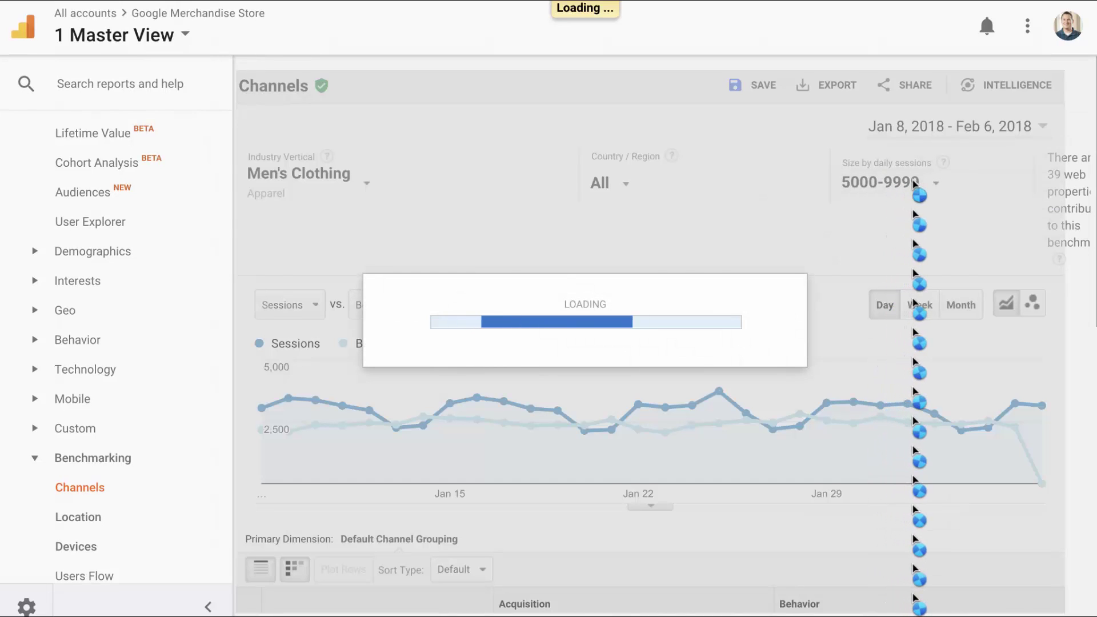
pyautogui.scroll(-5, 894, 204)
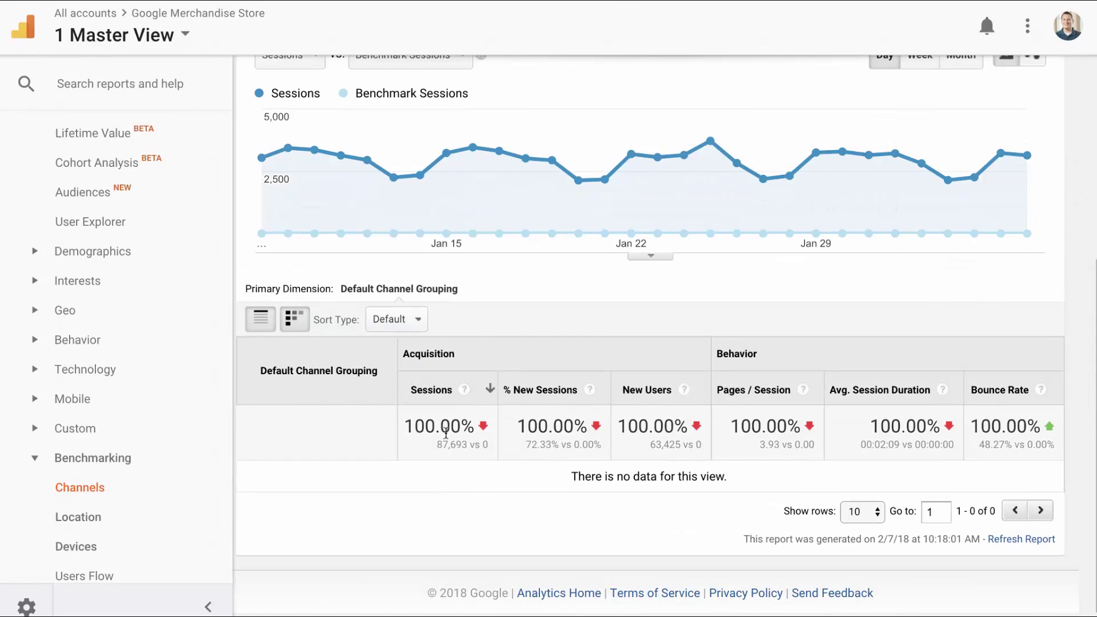
# Step: Switch Size by daily sessions back to 1000-4999 and review the table columns
pyautogui.scroll(5, 445, 432)
pyautogui.click(874, 88)
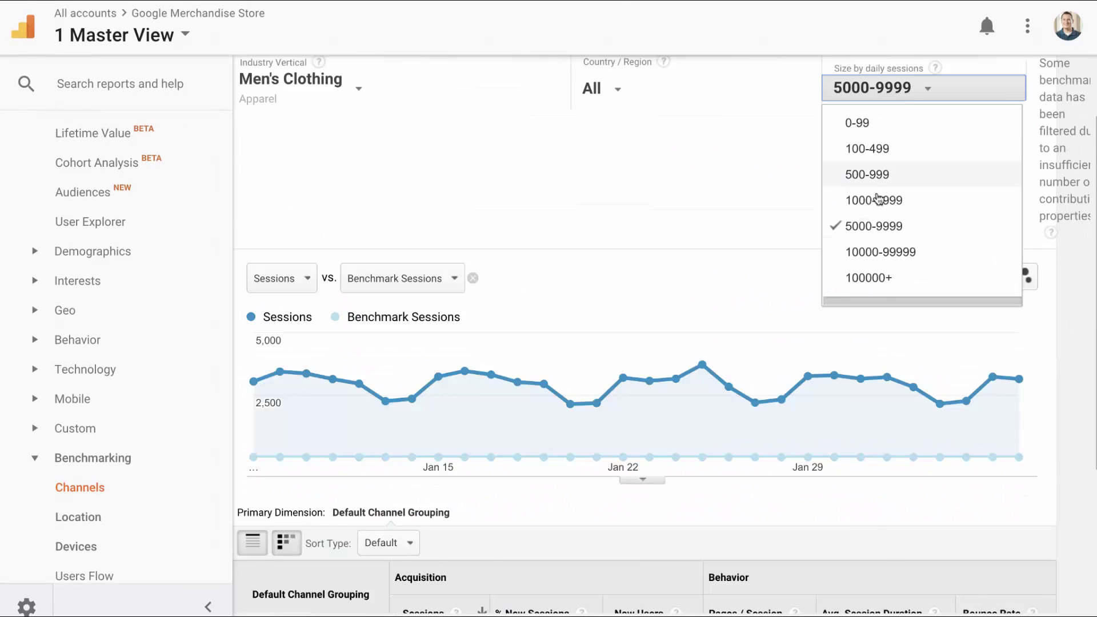
pyautogui.click(877, 200)
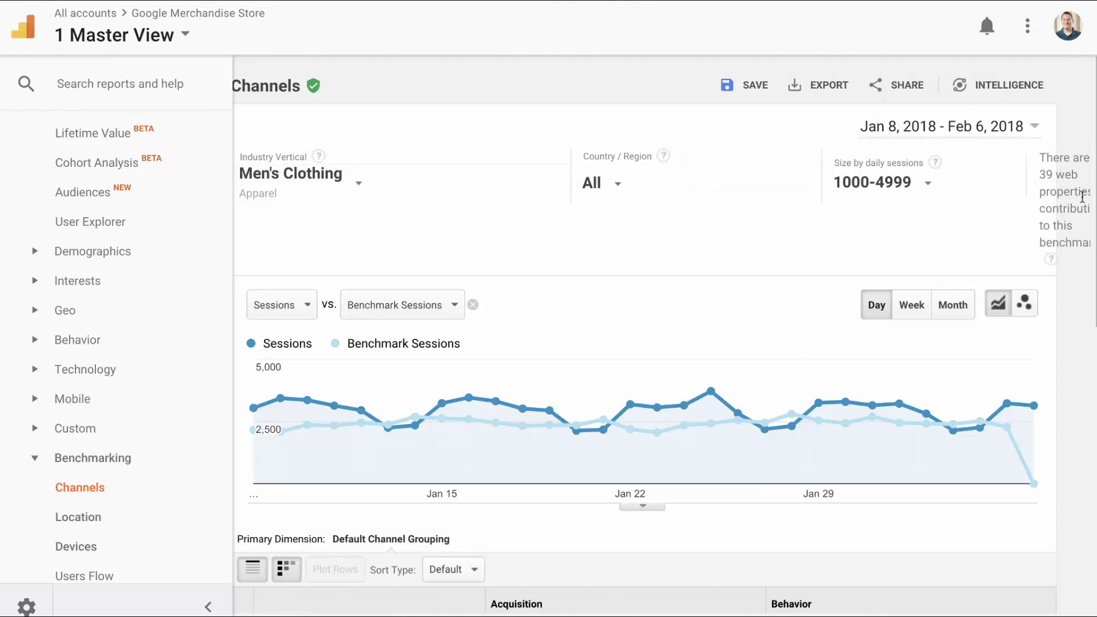
pyautogui.hscroll(1, 1074, 197)
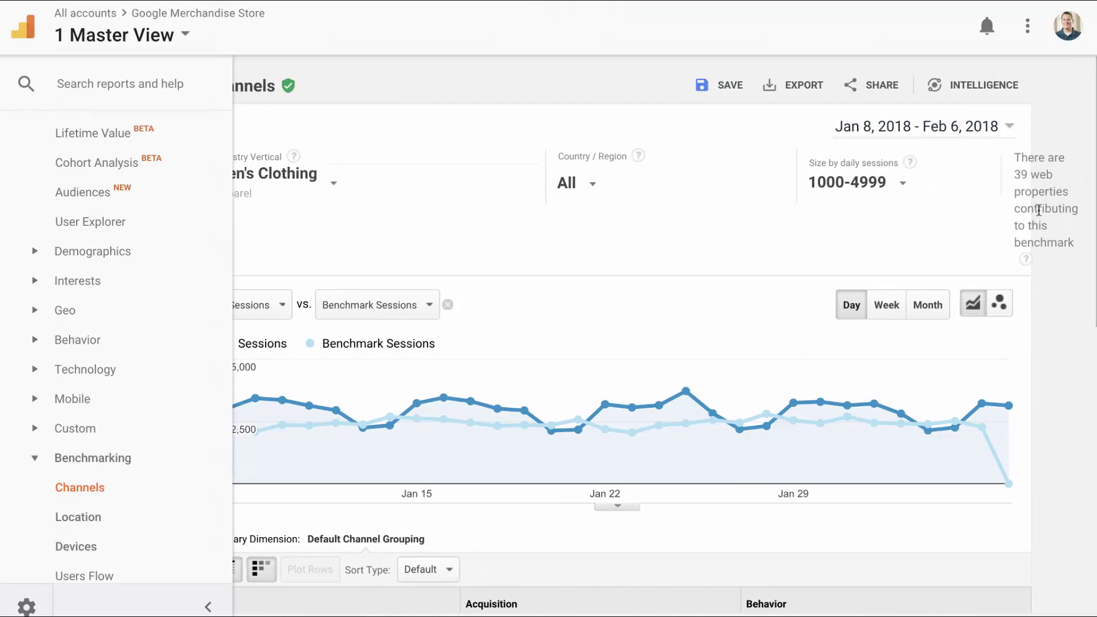
pyautogui.hscroll(-1, 1026, 183)
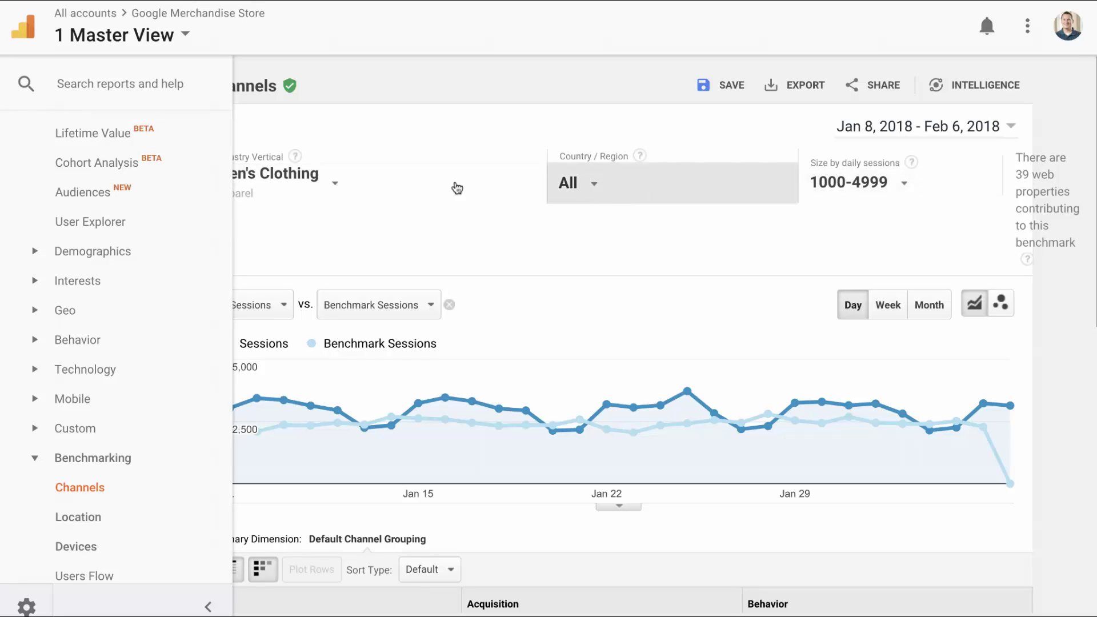
# Step: Search 'united' in Country/Region, select All Regions of the United States, and review the table
pyautogui.click(597, 187)
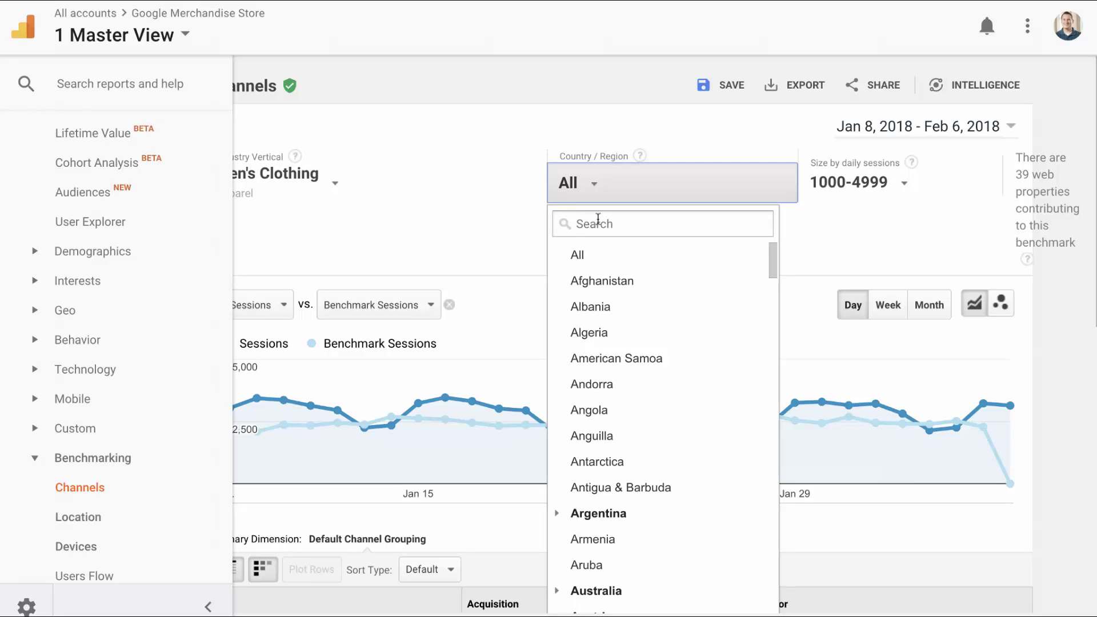
pyautogui.click(578, 223)
pyautogui.write('united')
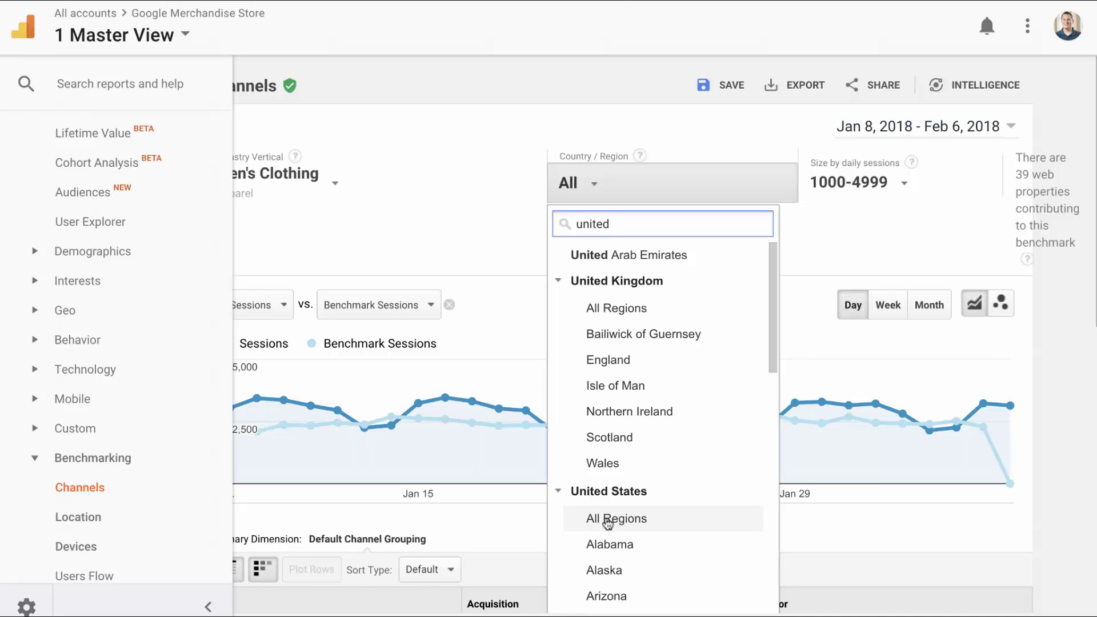
pyautogui.click(608, 520)
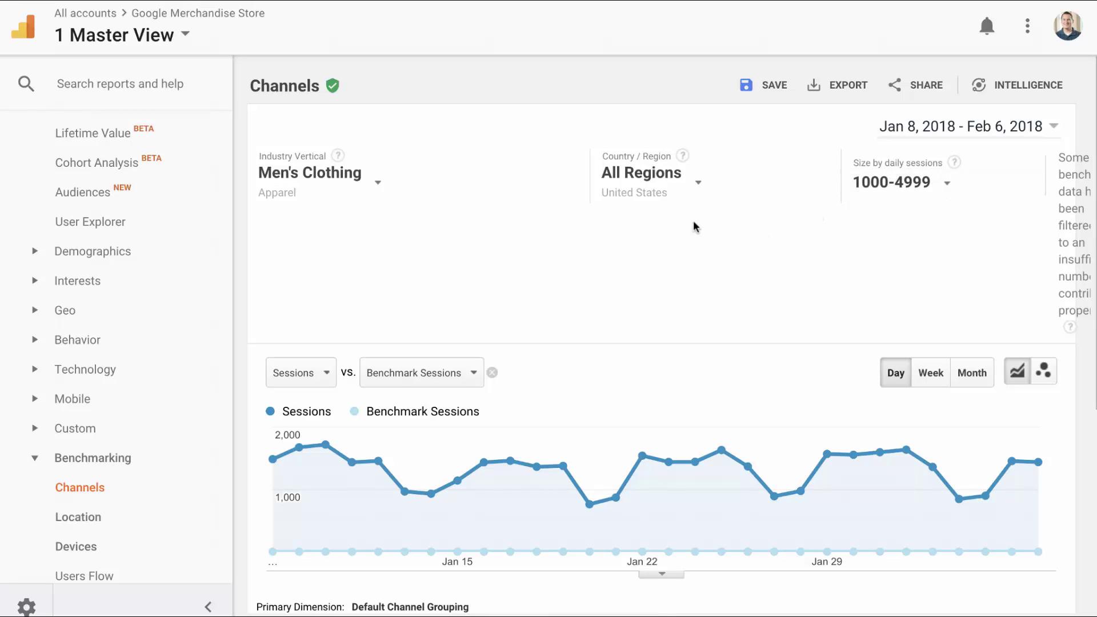
pyautogui.scroll(-5, 684, 228)
pyautogui.scroll(5, 808, 326)
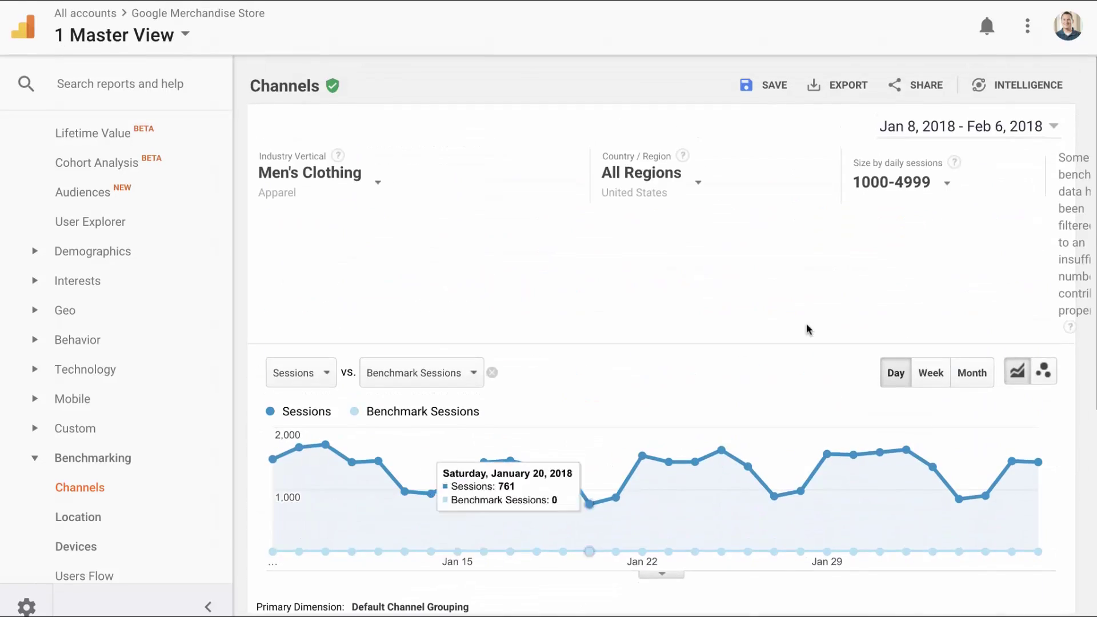
pyautogui.hscroll(2, 842, 310)
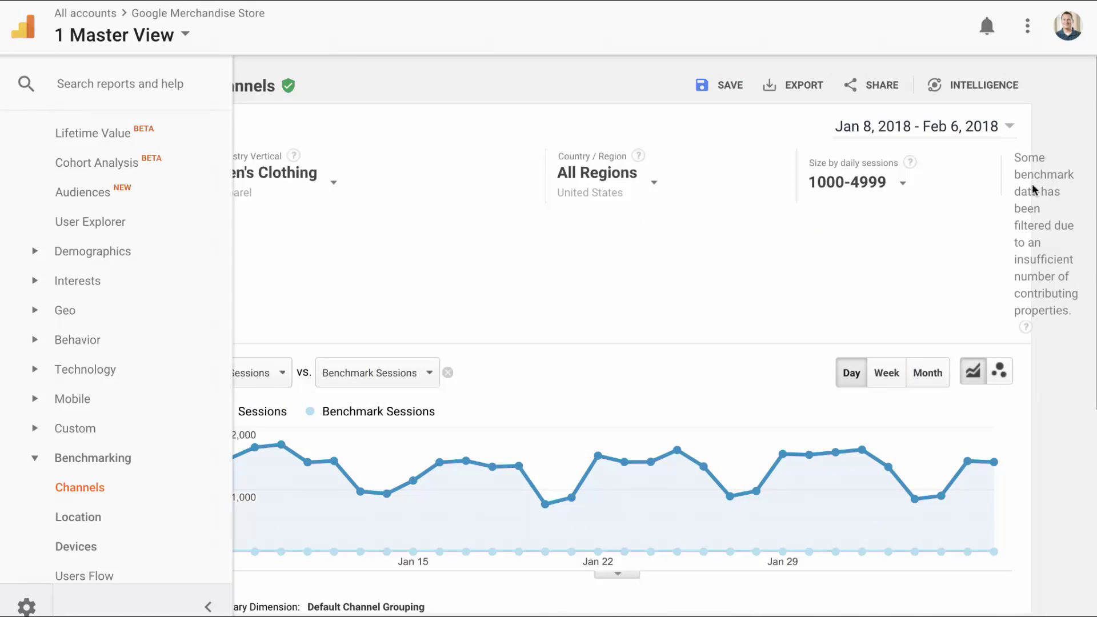
pyautogui.hscroll(-2, 343, 189)
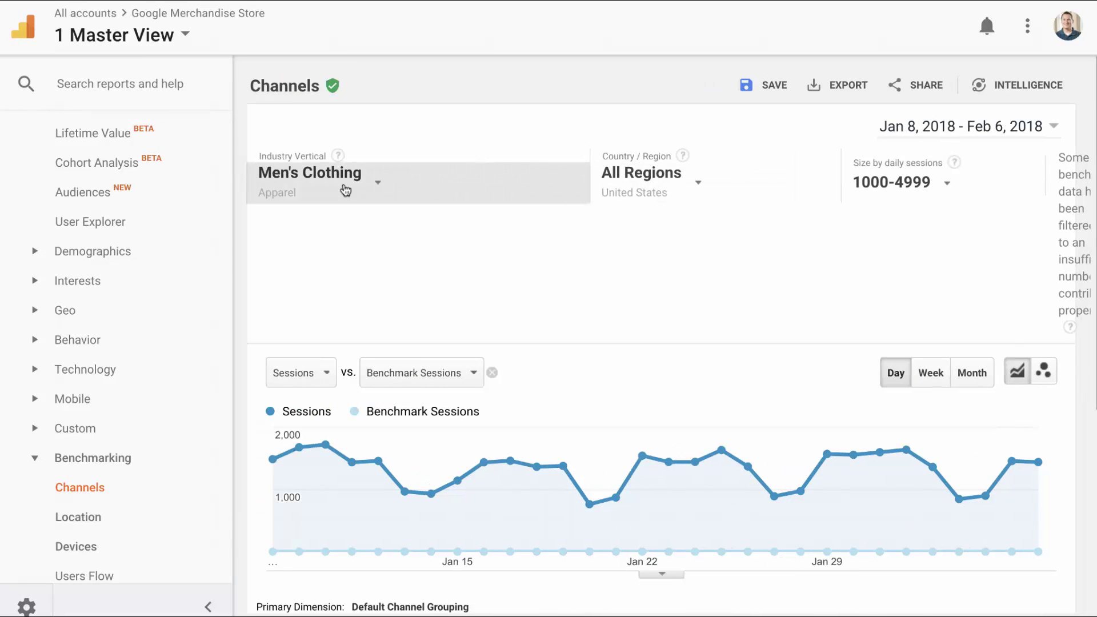
# Step: Search 'cloth' and set the industry vertical back to Clothing Accessories
pyautogui.click(345, 190)
pyautogui.click(321, 220)
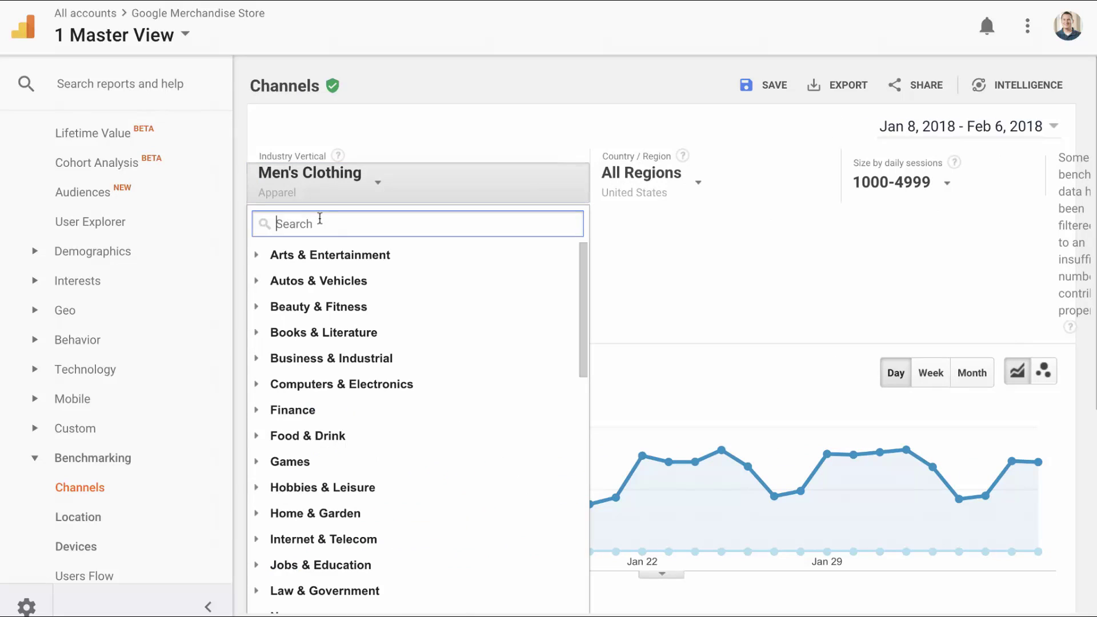
pyautogui.write('cloth')
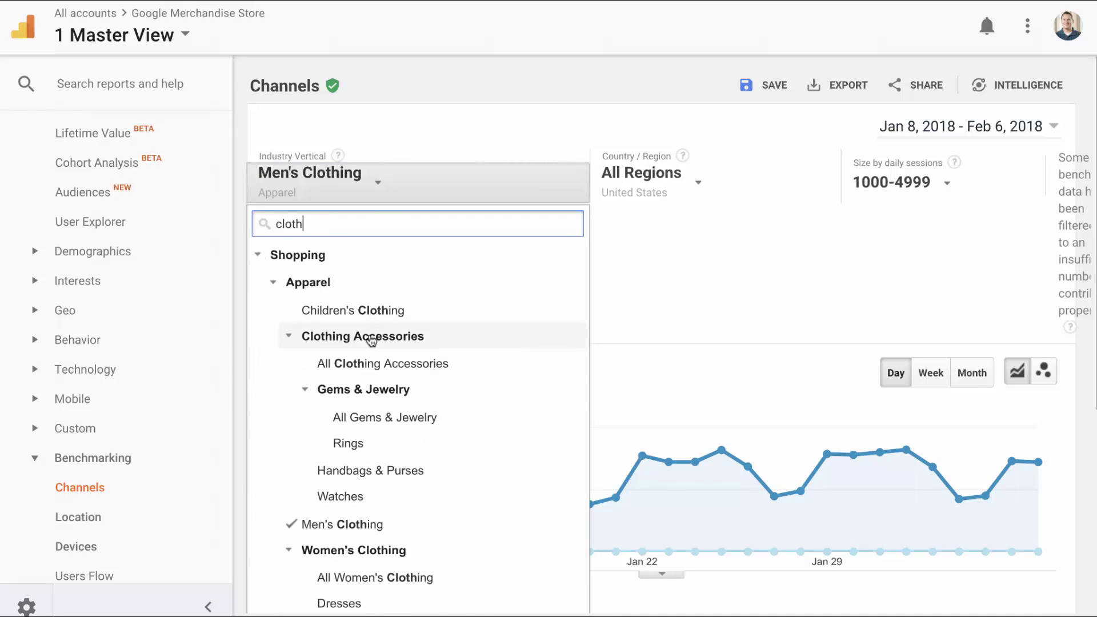
pyautogui.click(347, 348)
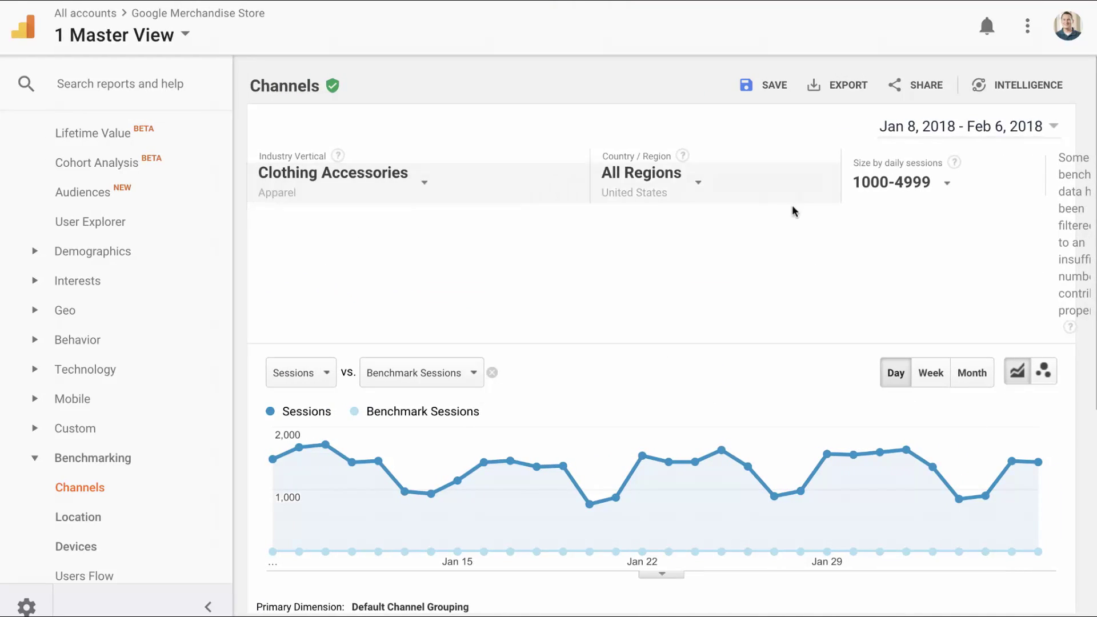
pyautogui.hscroll(1, 1023, 210)
pyautogui.scroll(-3, 1032, 278)
pyautogui.scroll(3, 1029, 281)
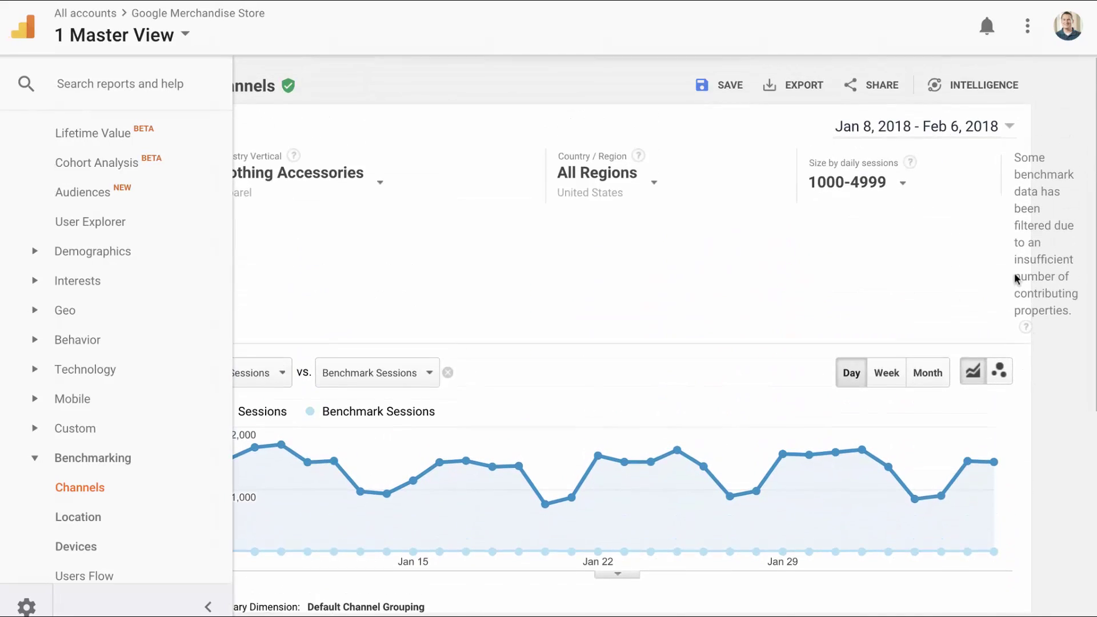
# Step: Set Country/Region back to All countries
pyautogui.click(626, 182)
pyautogui.click(583, 255)
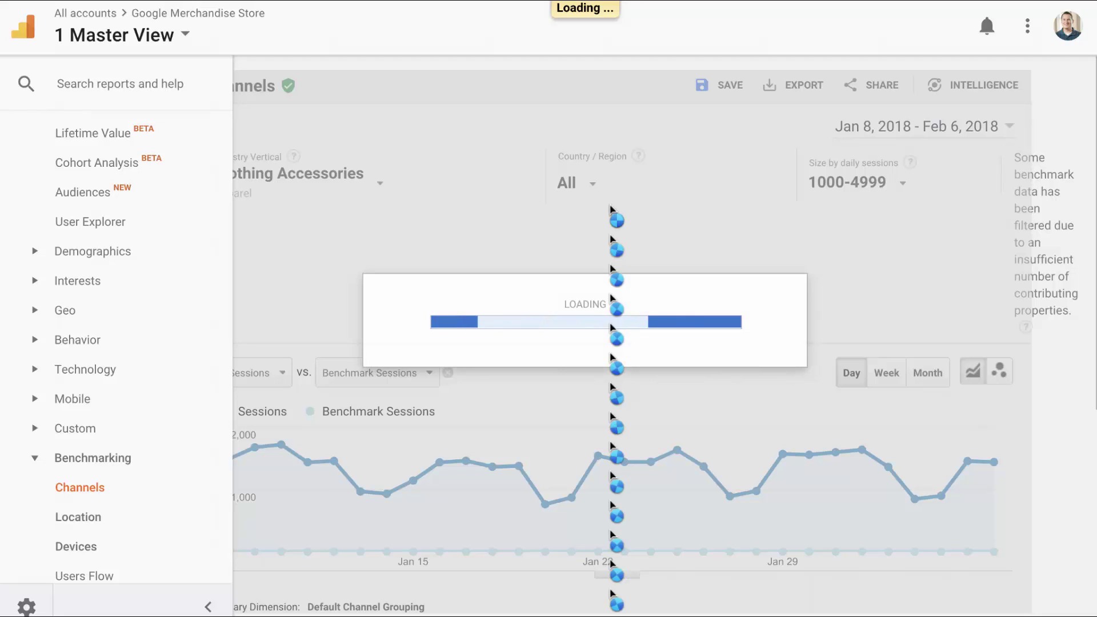
pyautogui.hscroll(2, 458, 211)
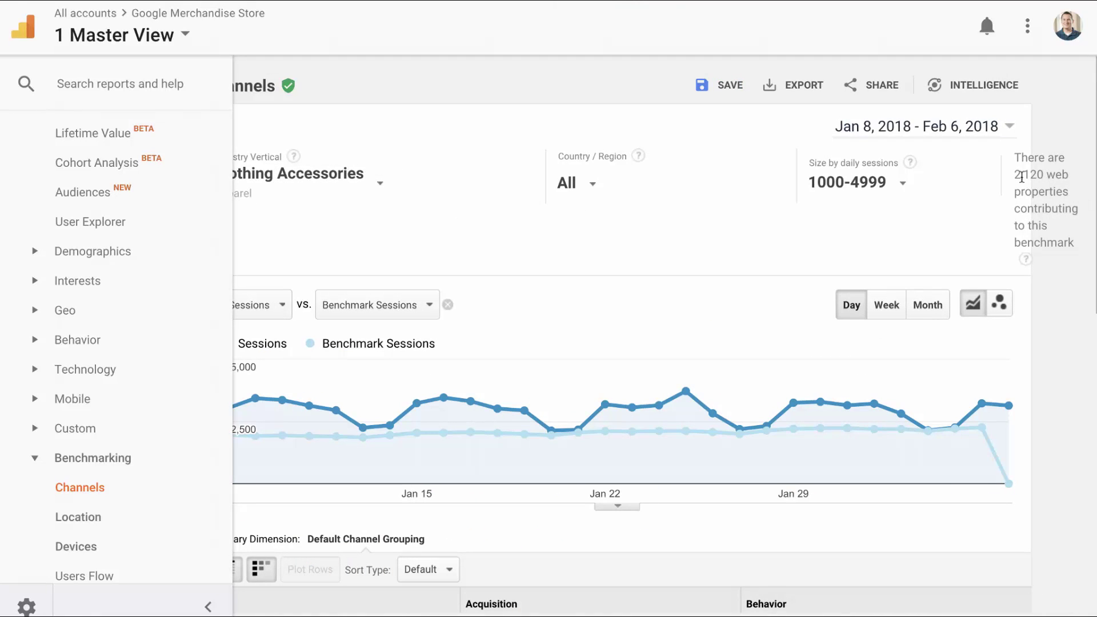
pyautogui.hscroll(-1, 797, 234)
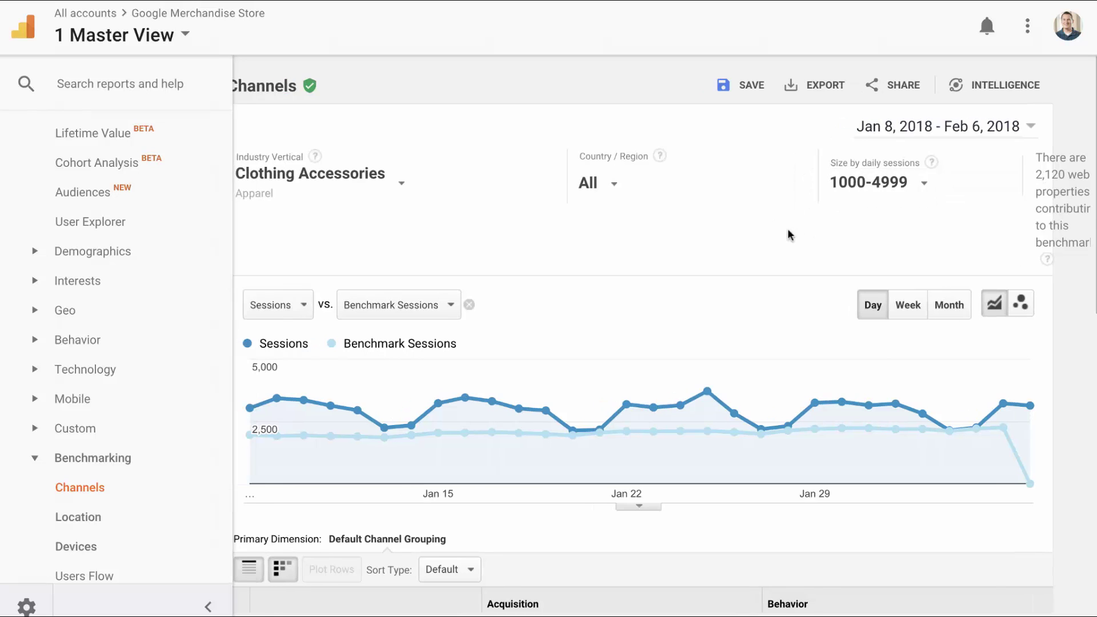
pyautogui.hscroll(-1, 686, 234)
pyautogui.scroll(-7, 686, 234)
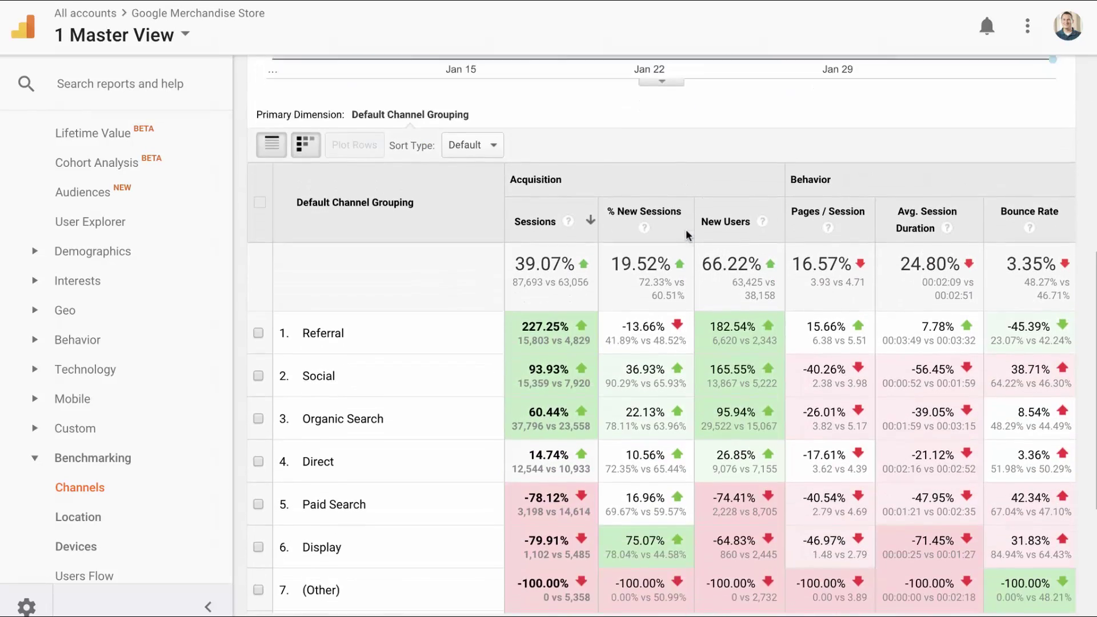
pyautogui.scroll(-1, 687, 235)
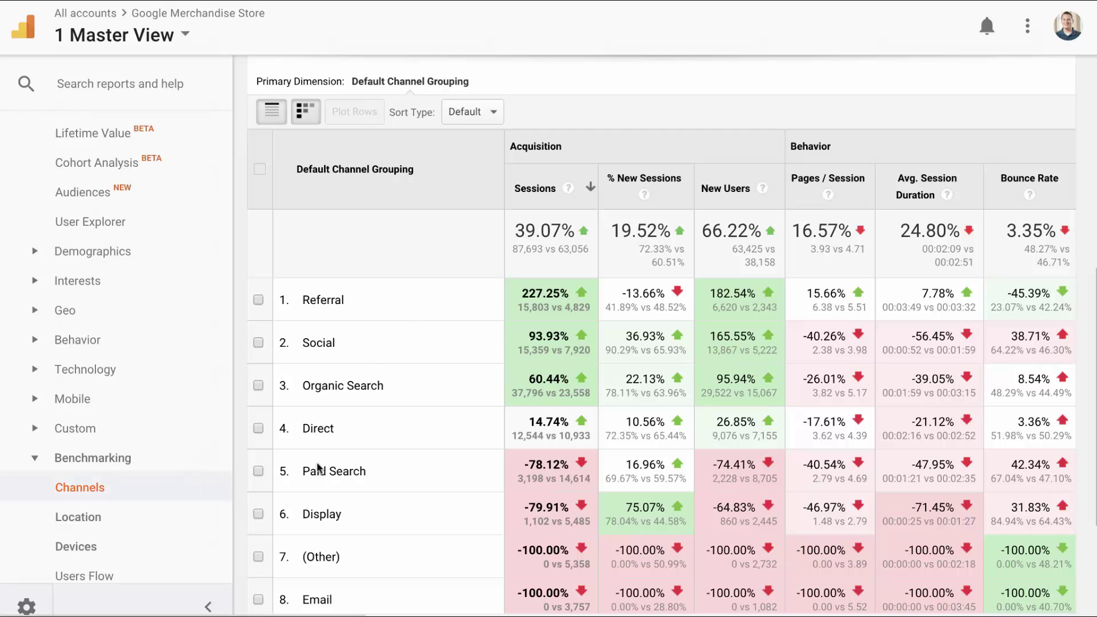
pyautogui.scroll(-1, 84, 524)
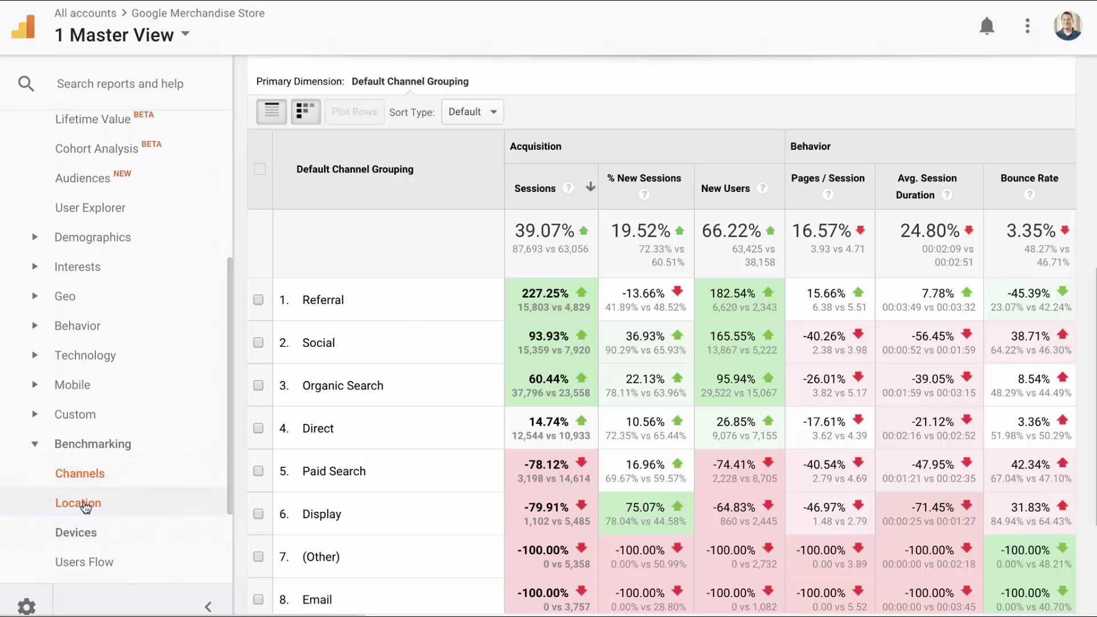
# Step: Review per-country sessions in the Location benchmark report, then move on to Devices
pyautogui.click(91, 503)
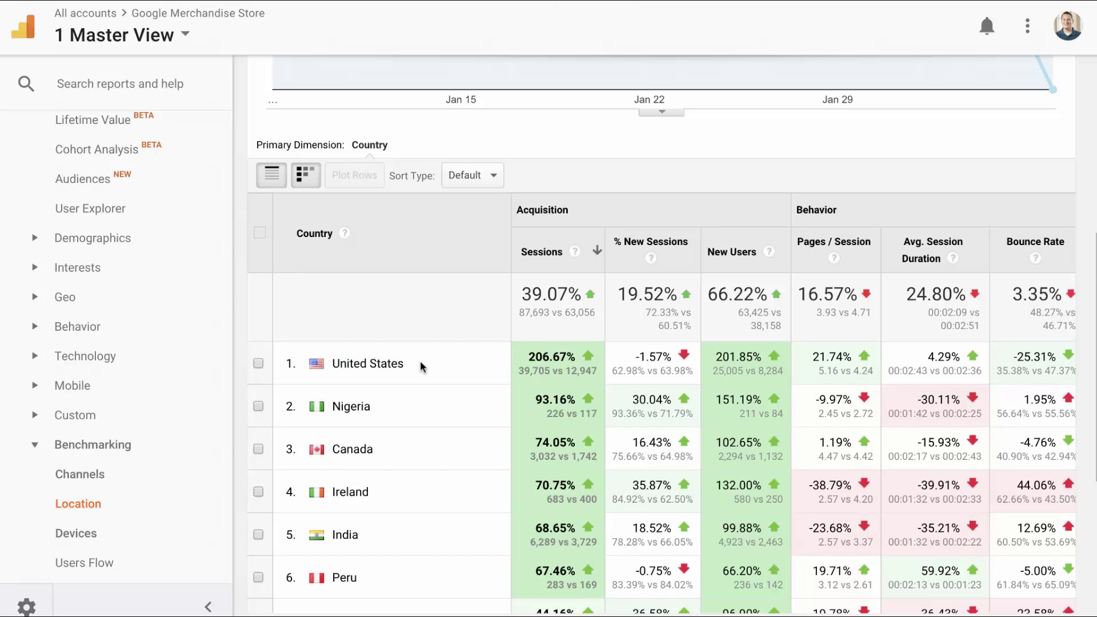
pyautogui.scroll(4, 425, 365)
pyautogui.scroll(-6, 430, 367)
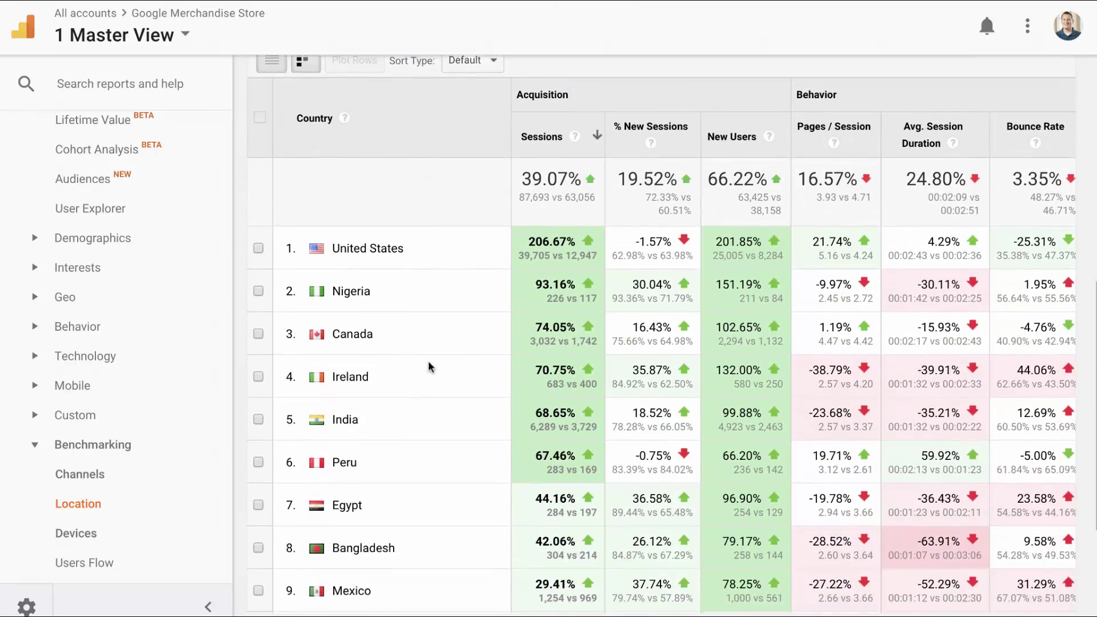
pyautogui.scroll(-2, 431, 366)
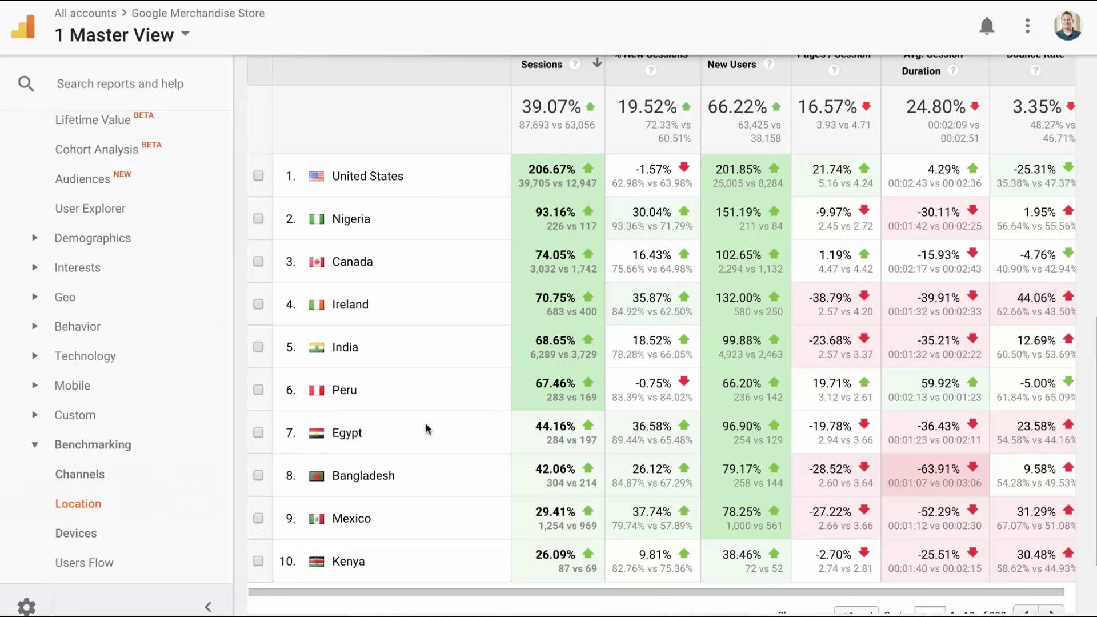
pyautogui.scroll(3, 426, 430)
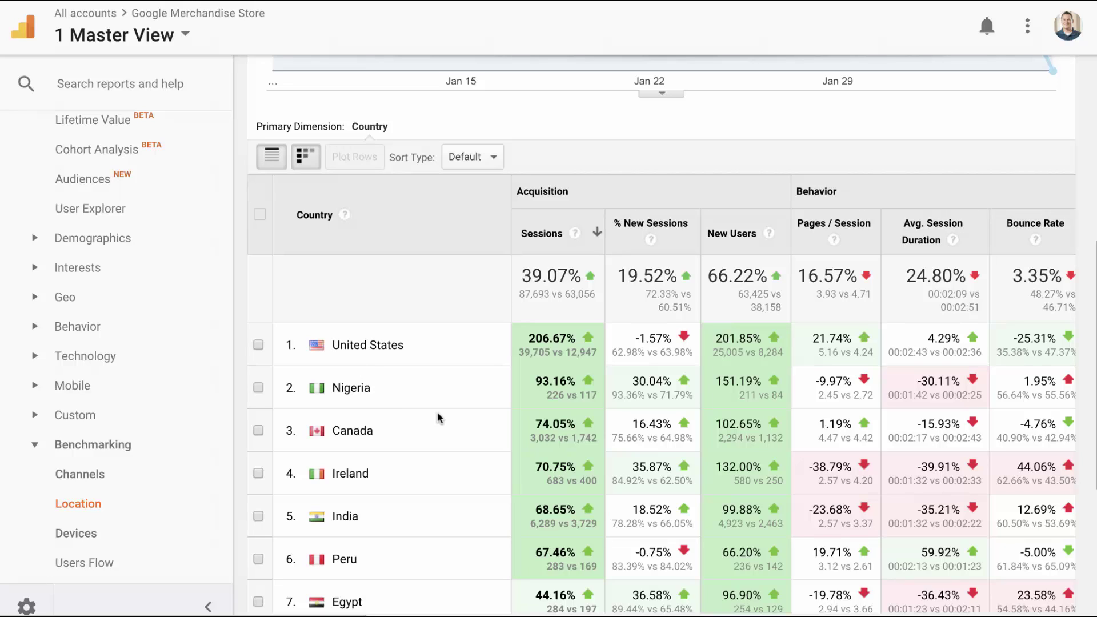
pyautogui.click(80, 531)
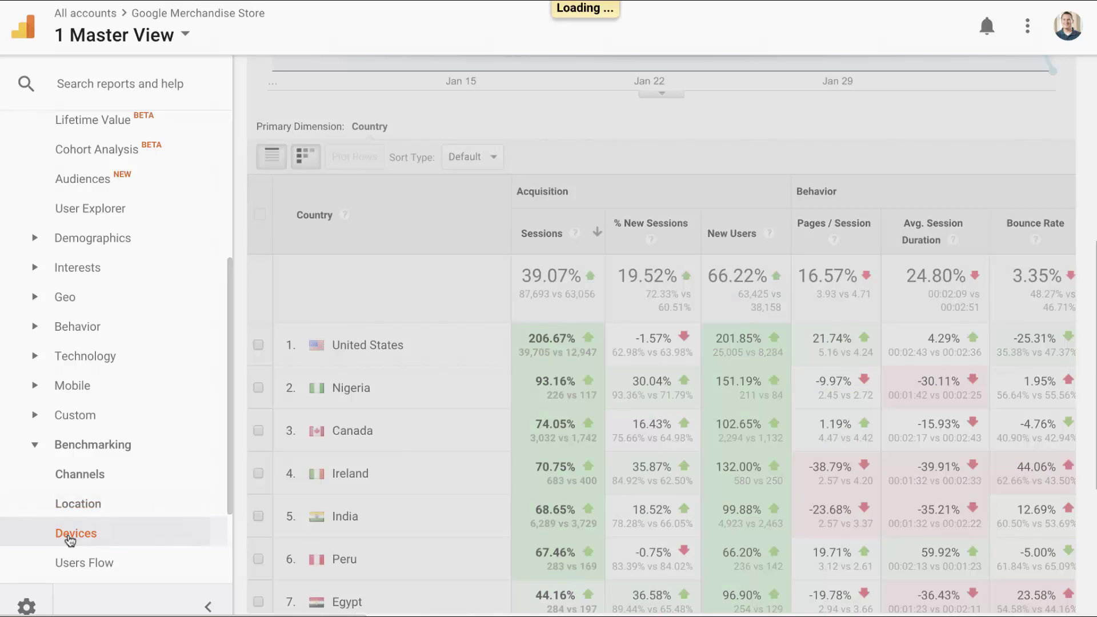